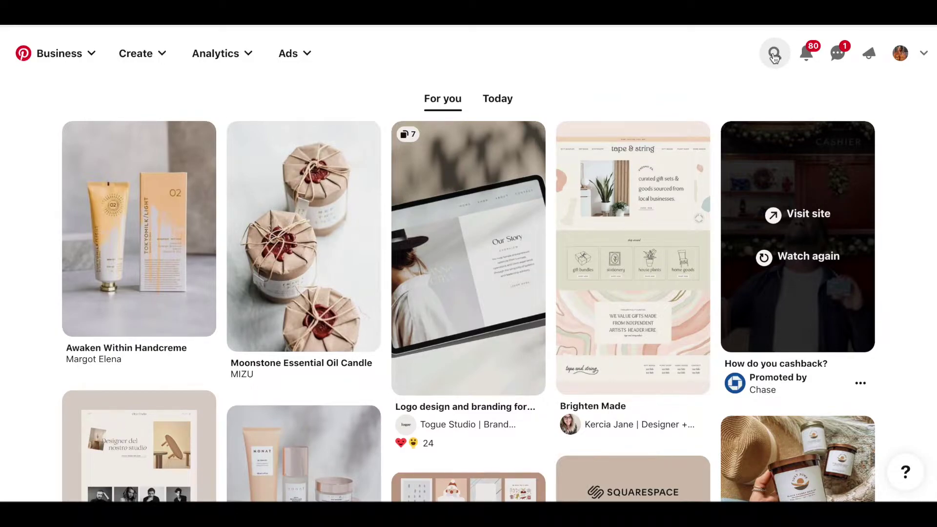
Step: Search Pinterest for "skincare logo"
click(774, 55)
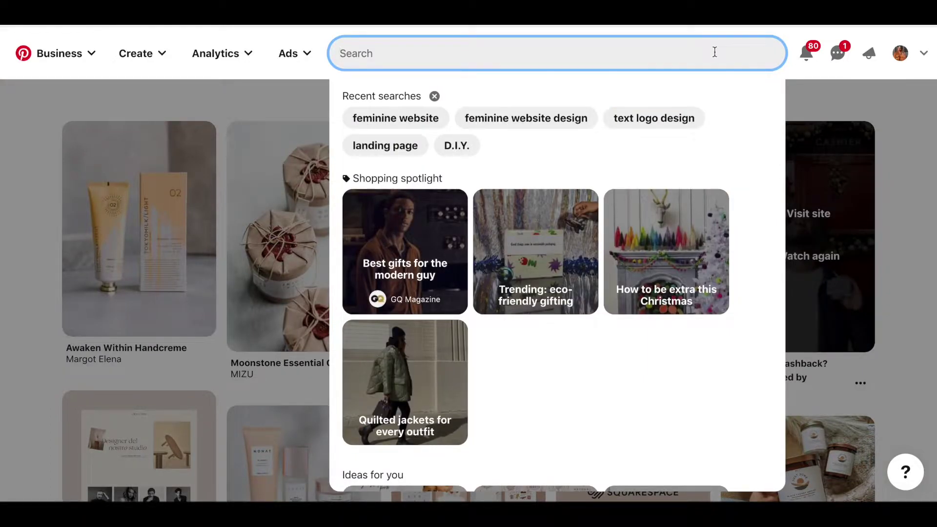
text(skinc)
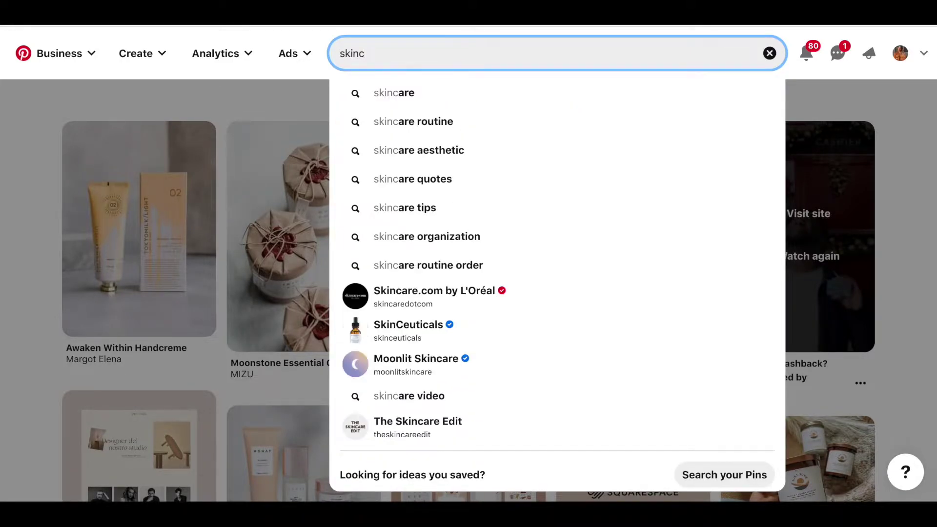
text(a)
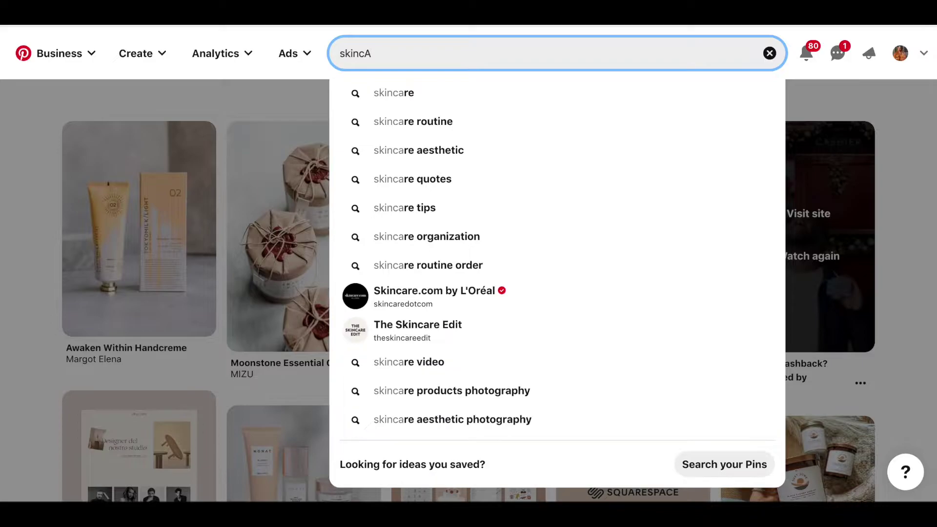
text(re logo)
key(Return)
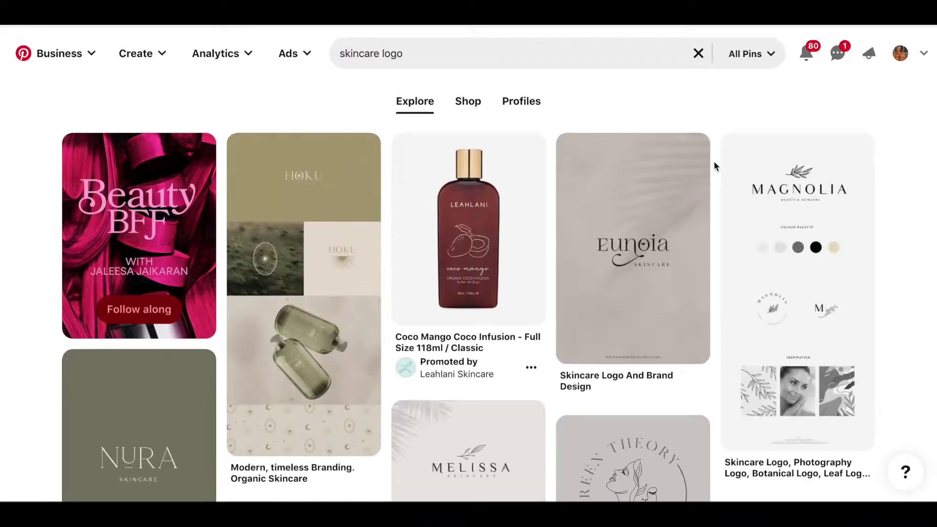
Step: Browse the skincare logo results, examining the logo styles, colour palettes and brand boards for inspiration
scroll(605, 282, down, 2)
scroll(606, 282, down, 7)
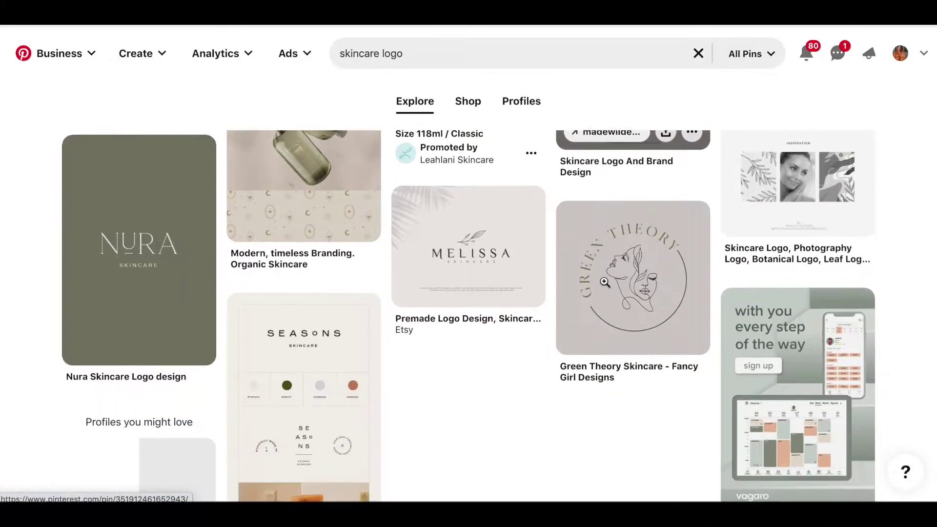
scroll(628, 301, down, 5)
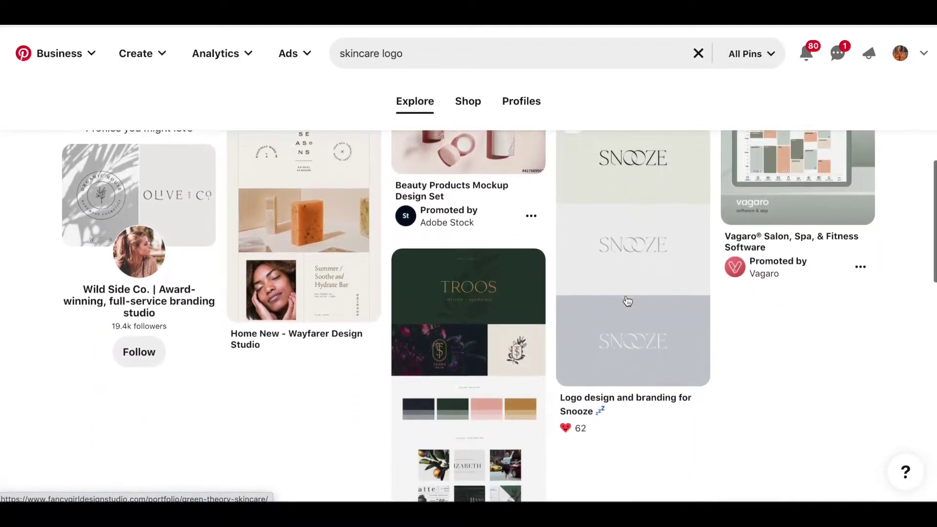
scroll(627, 297, down, 5)
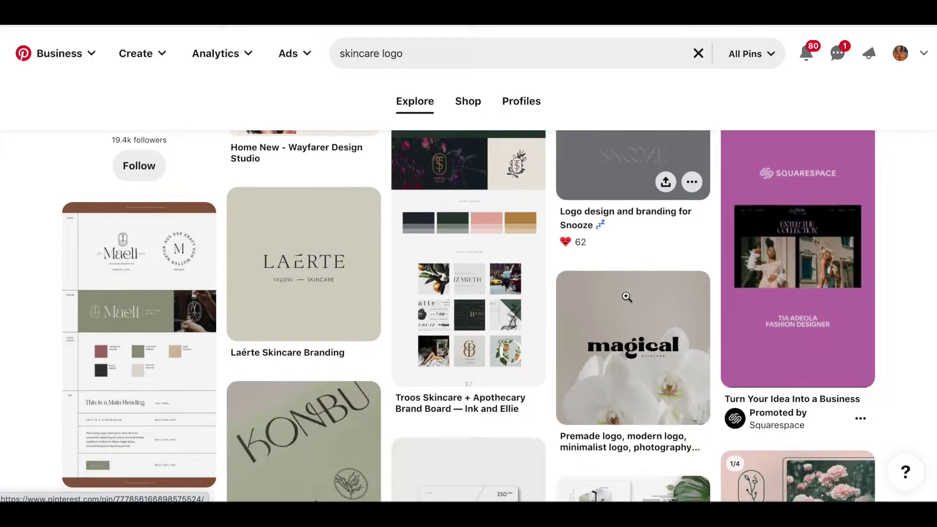
scroll(627, 297, down, 5)
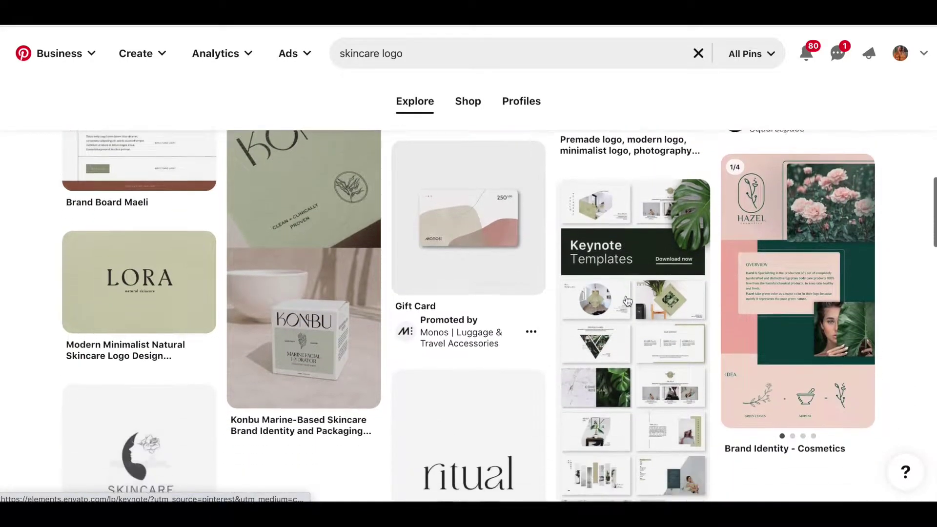
scroll(628, 301, down, 7)
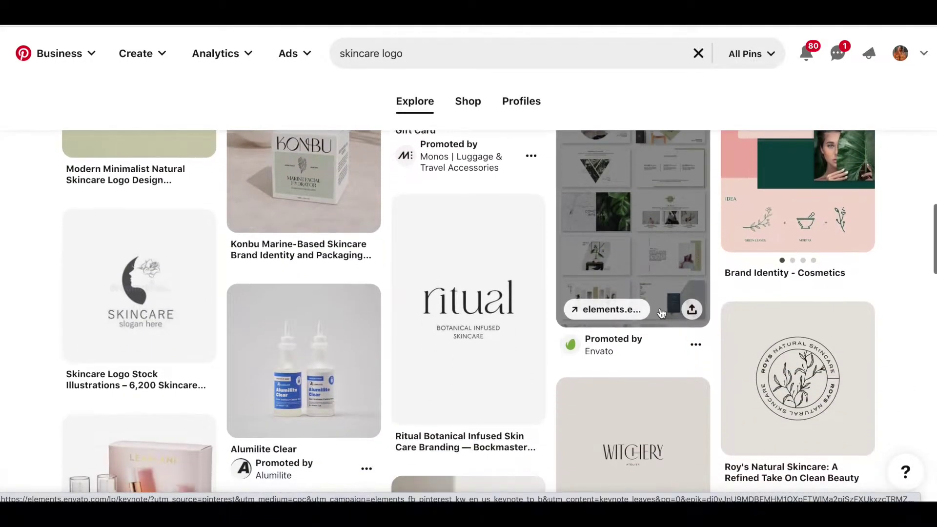
scroll(662, 314, down, 6)
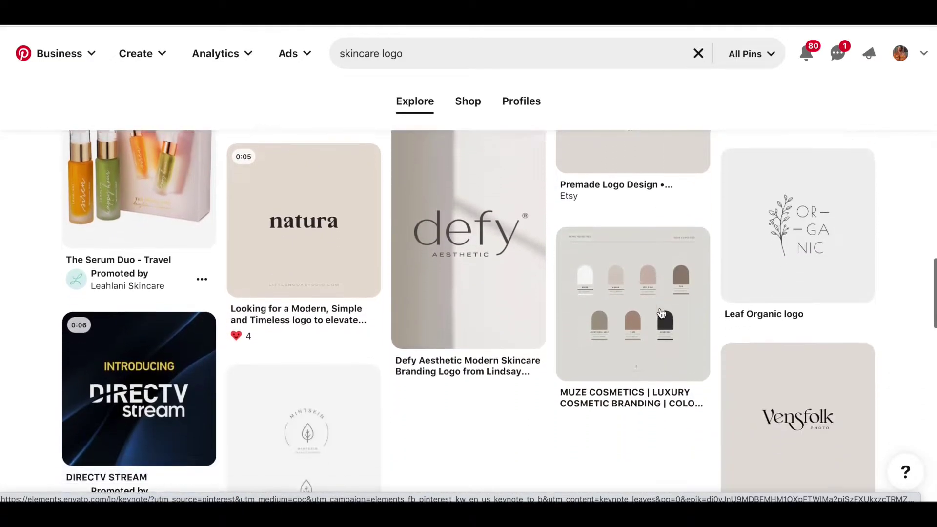
scroll(661, 311, down, 3)
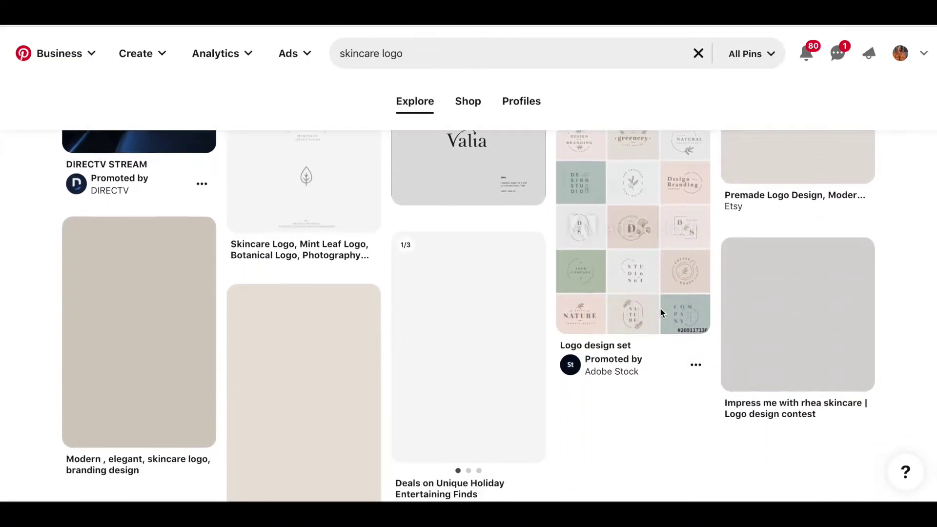
scroll(660, 311, down, 2)
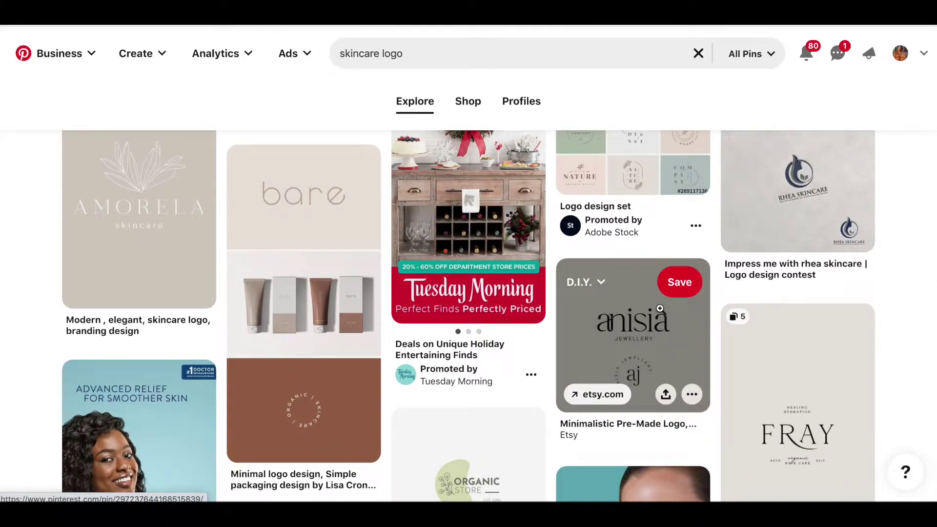
scroll(663, 315, down, 3)
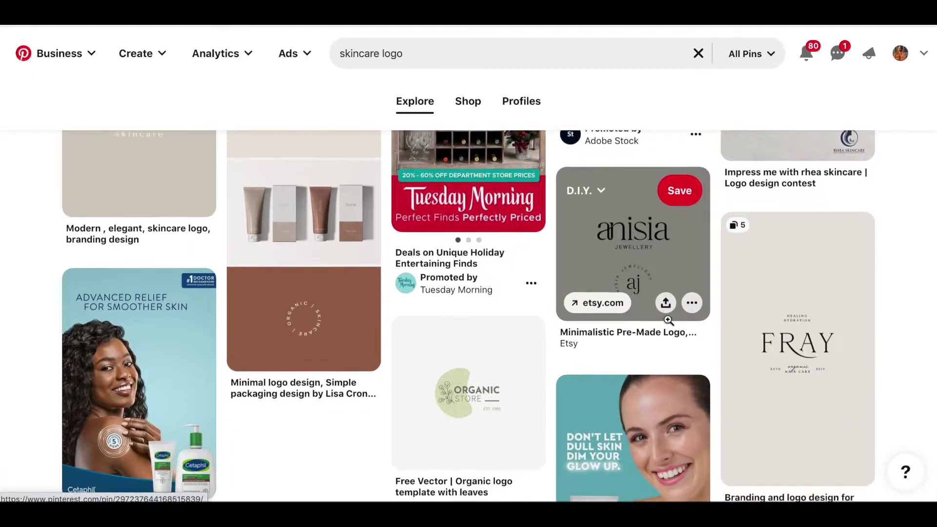
scroll(669, 321, down, 3)
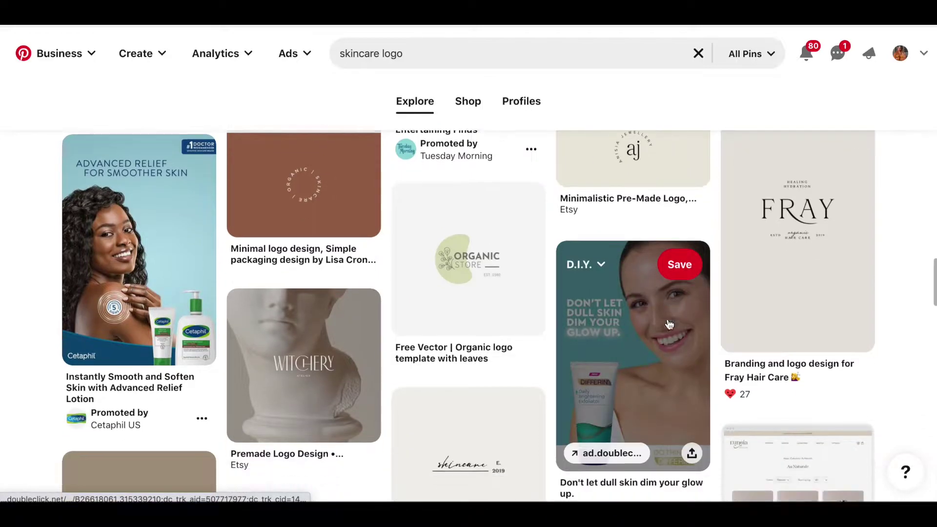
scroll(757, 318, down, 6)
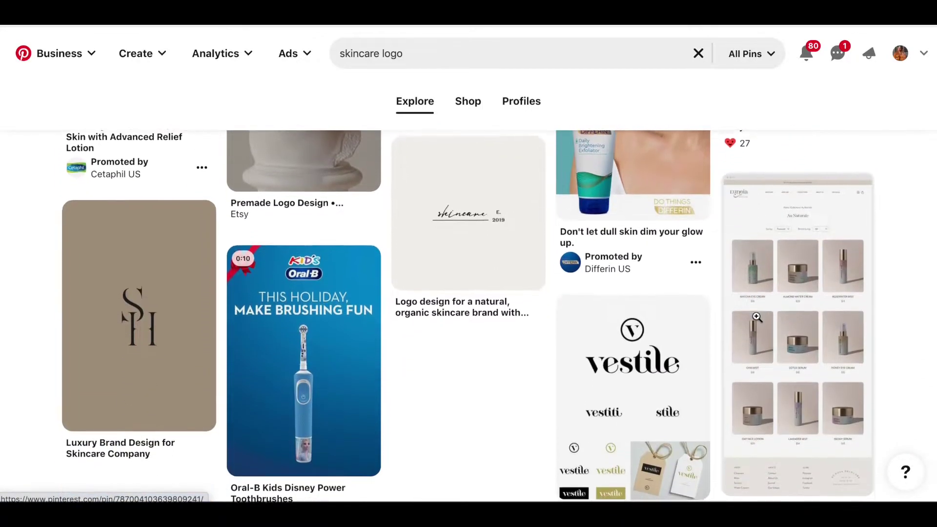
scroll(757, 317, down, 8)
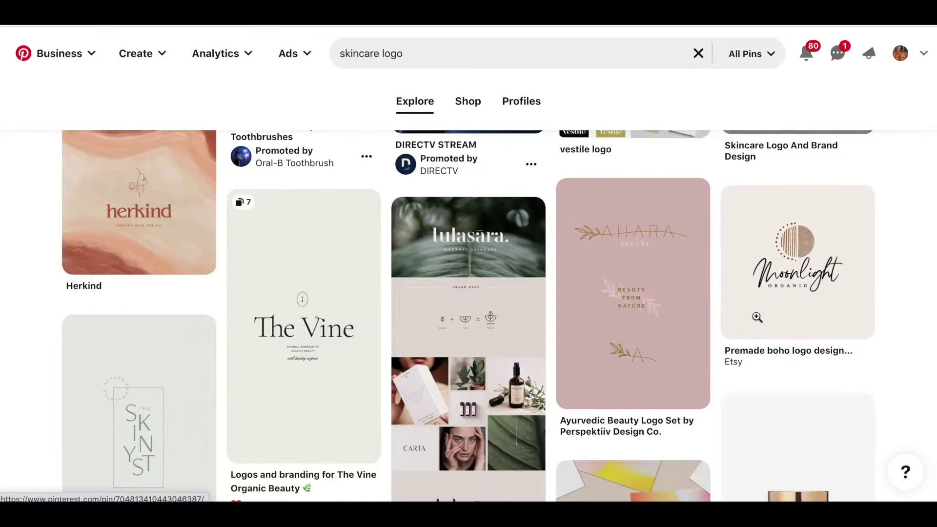
scroll(758, 320, down, 4)
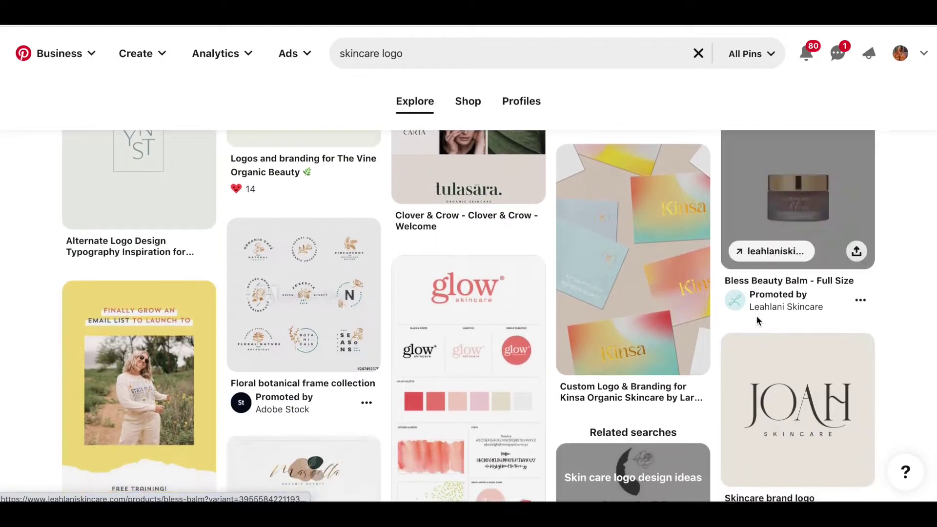
scroll(757, 320, down, 5)
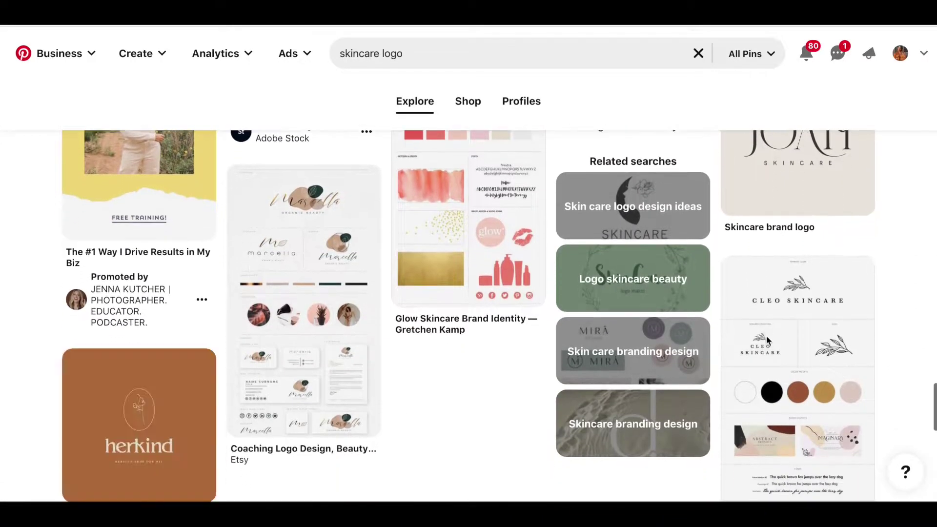
scroll(766, 336, down, 5)
scroll(767, 335, up, 2)
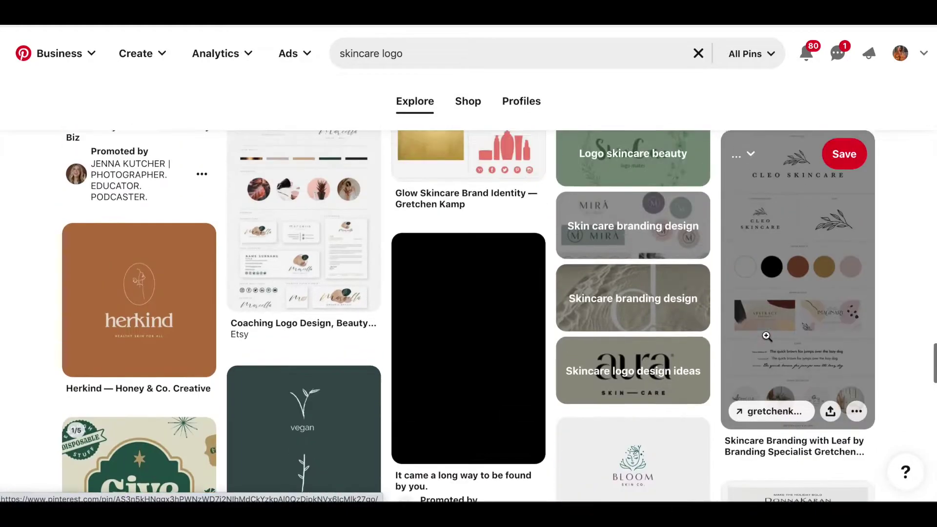
scroll(766, 335, down, 6)
scroll(766, 336, down, 2)
scroll(766, 336, up, 9)
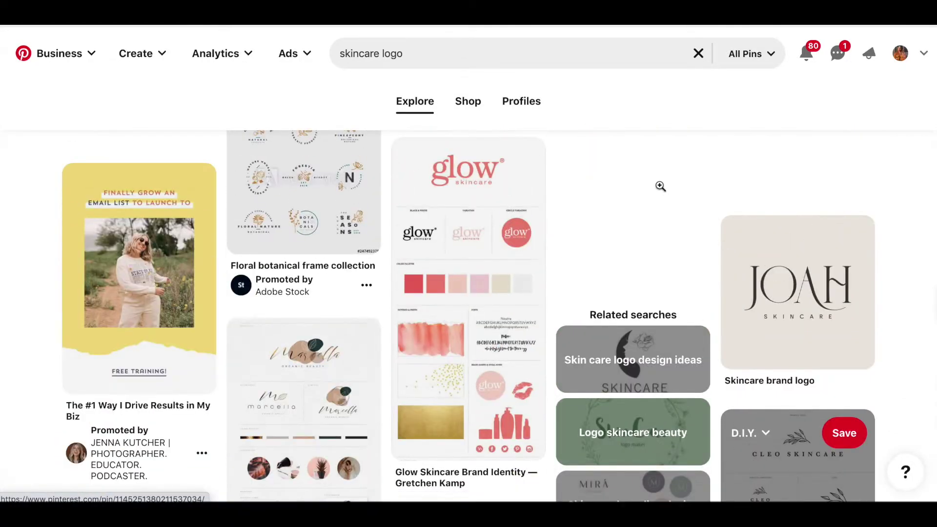
scroll(381, 200, up, 4)
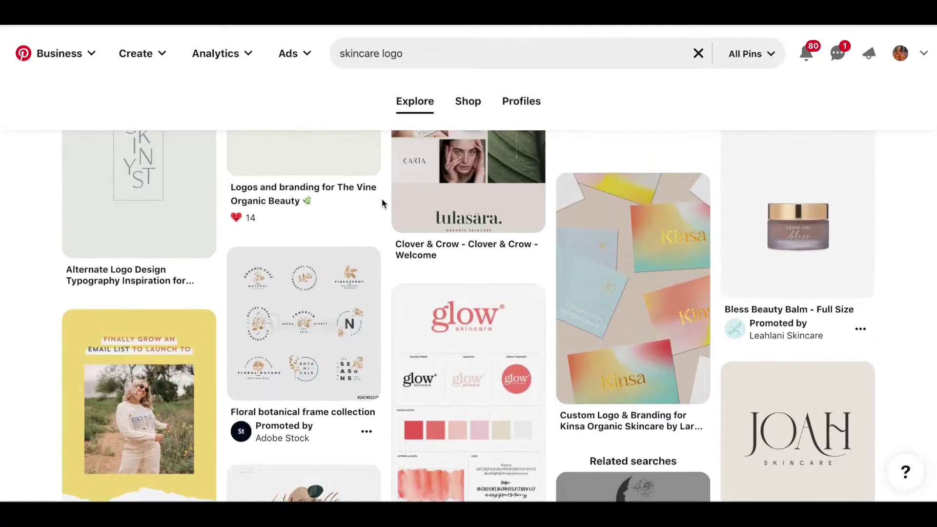
Step: Replace the search with "logo inspiration" and skim the resulting logo designs
click(386, 54)
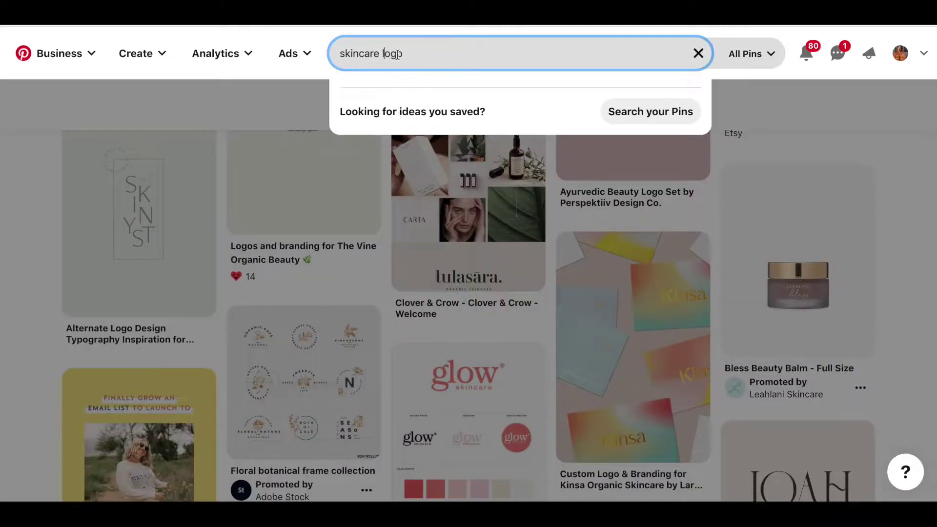
drag(403, 54, 337, 53)
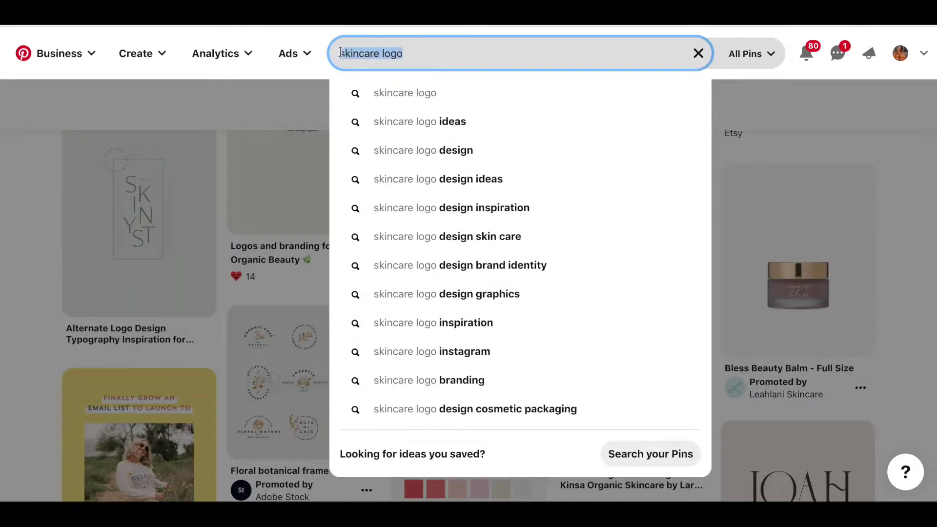
text(logo i)
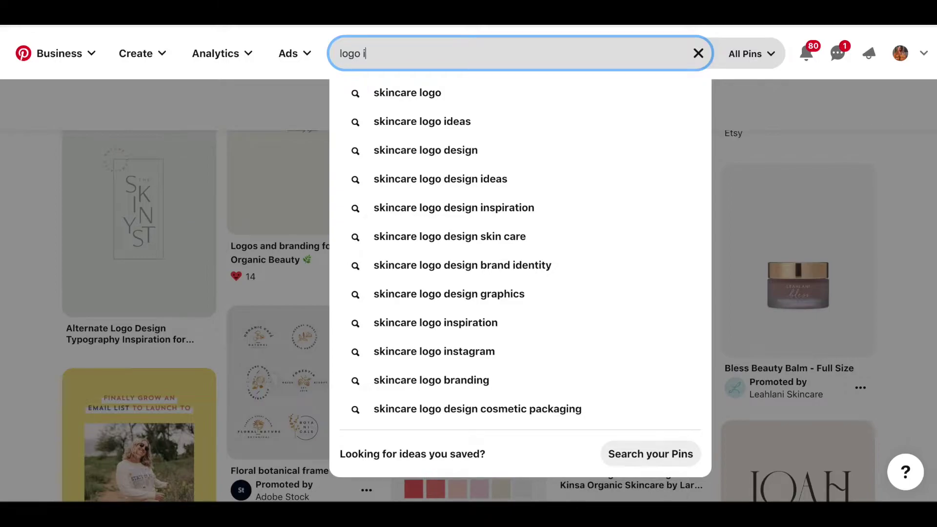
text(nspiration)
key(Return)
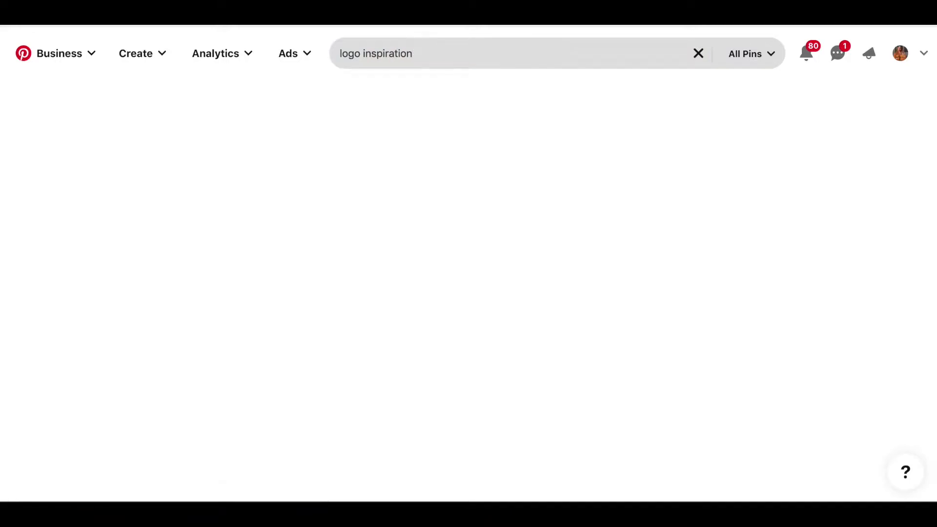
scroll(547, 263, down, 5)
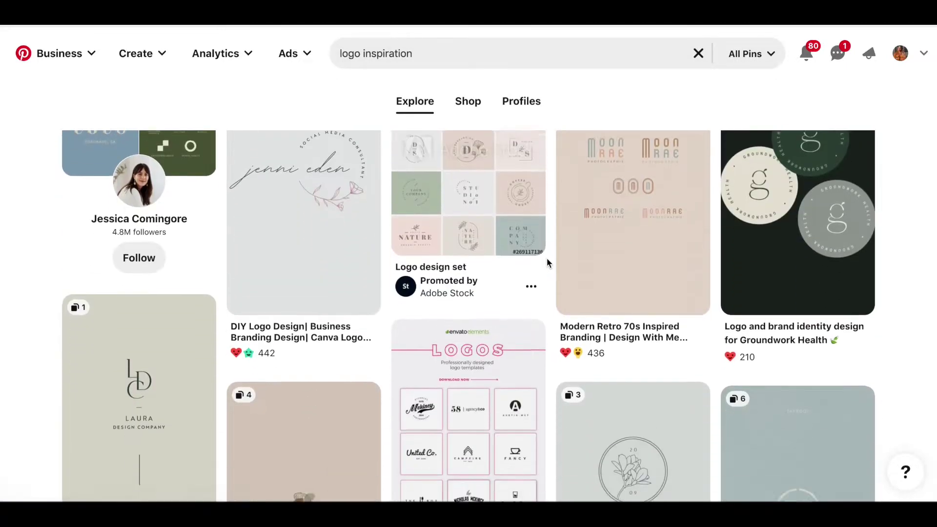
scroll(547, 262, down, 3)
scroll(547, 262, up, 8)
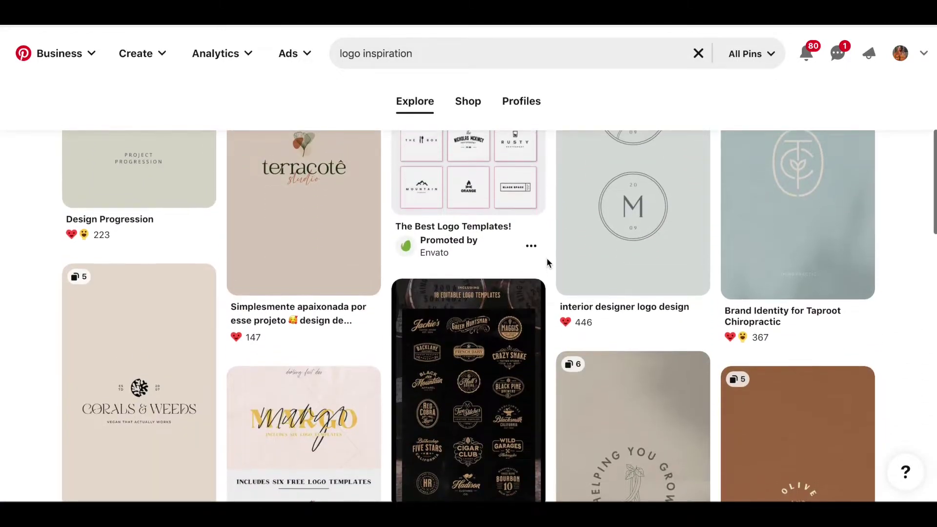
Step: Search for "skincare logo inspiration" and view the Skincare Brand Identity Design pin featuring the FLO logo
click(416, 54)
drag(416, 54, 340, 50)
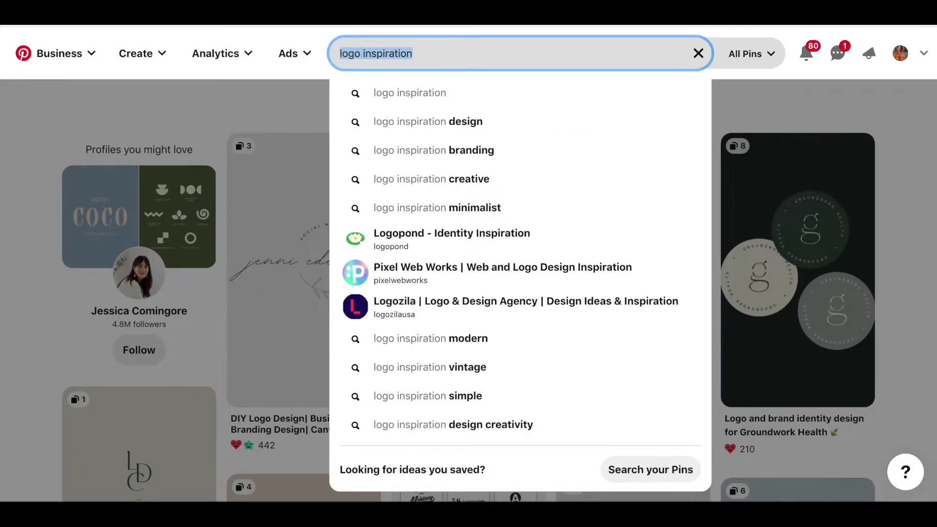
text(skincare logo )
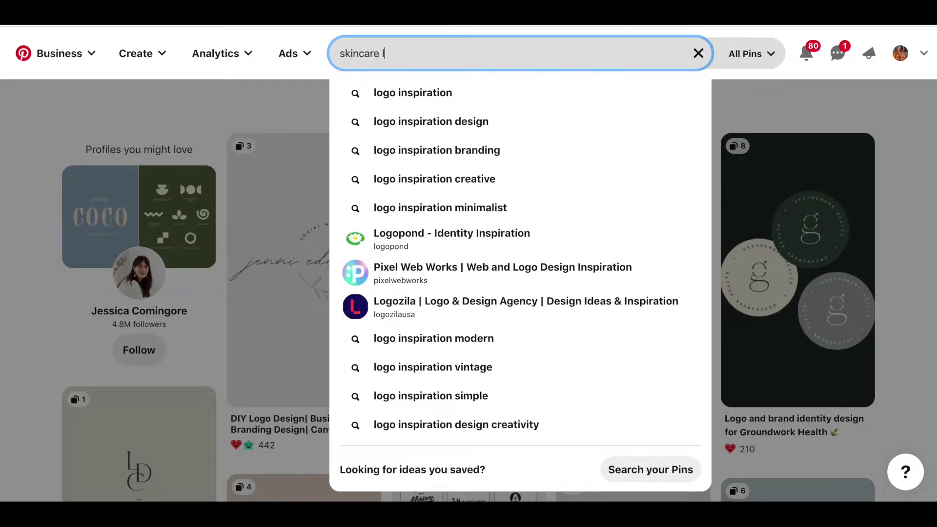
text(inspira)
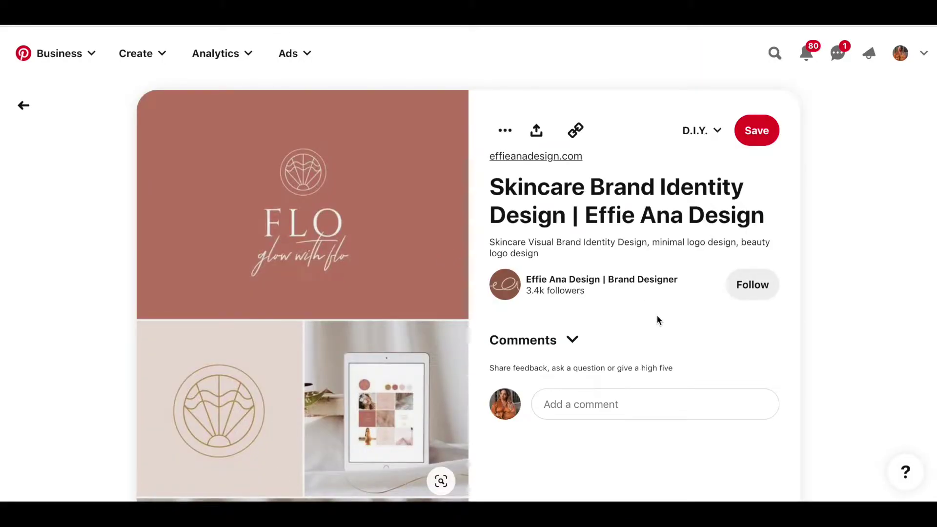
scroll(657, 317, down, 2)
scroll(657, 320, up, 2)
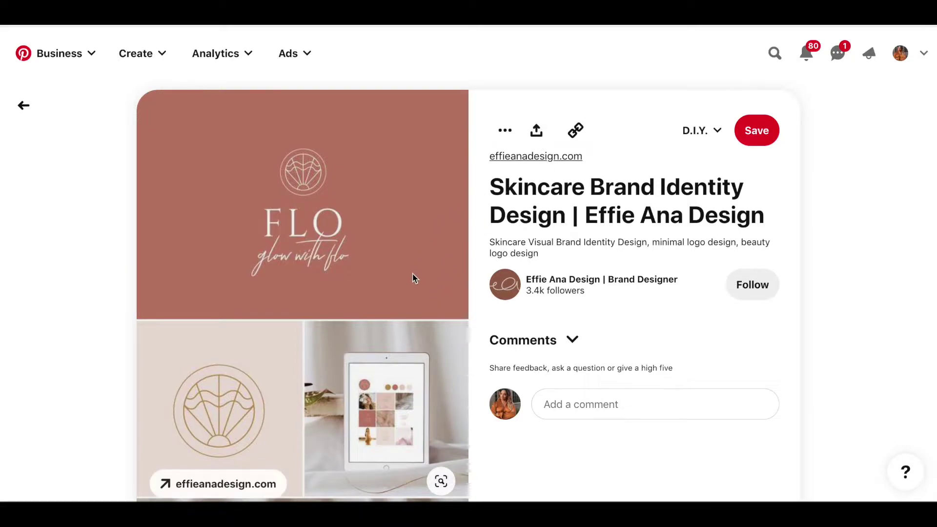
click(536, 142)
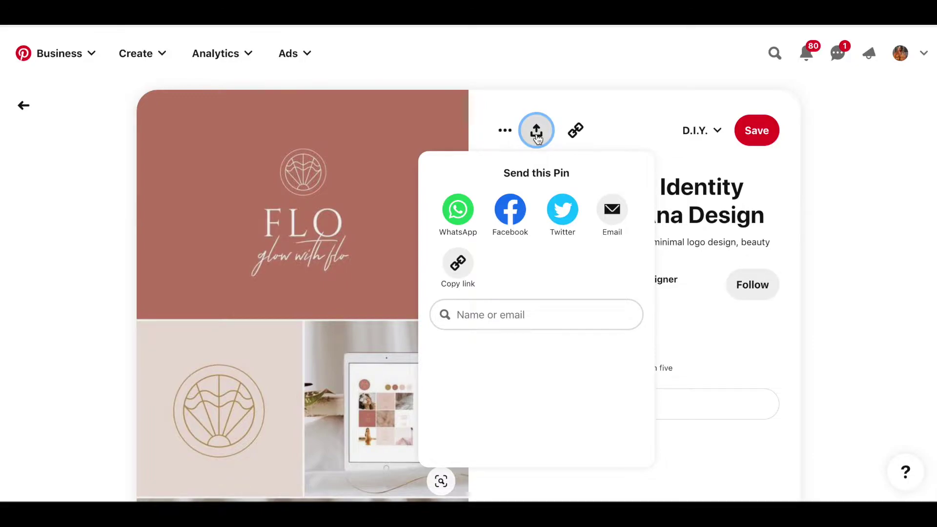
click(461, 77)
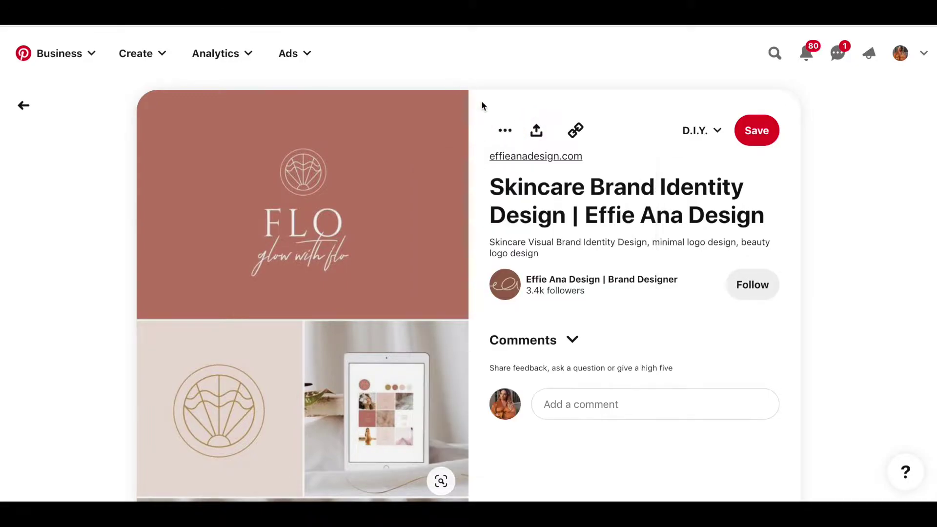
click(505, 131)
click(457, 87)
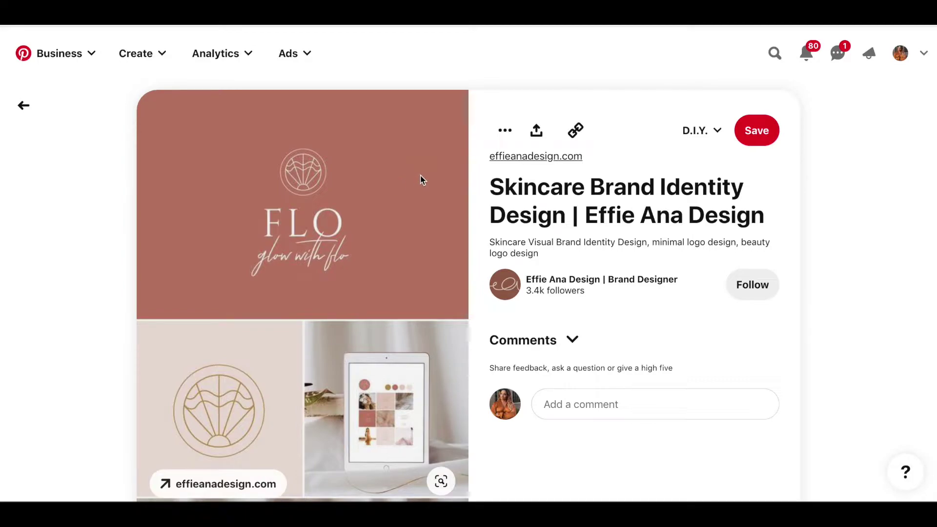
Step: Save the FLO skincare brand identity image from the pin to the computer
right_click(415, 188)
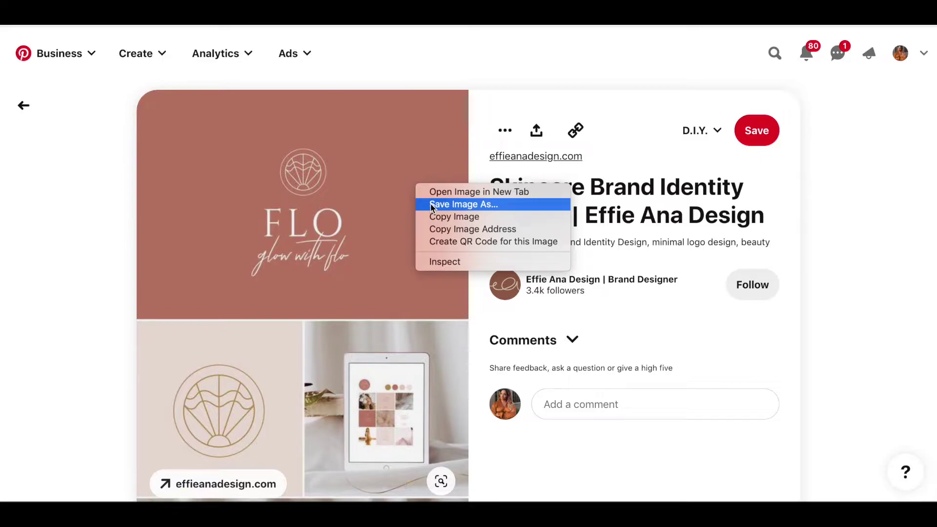
click(431, 204)
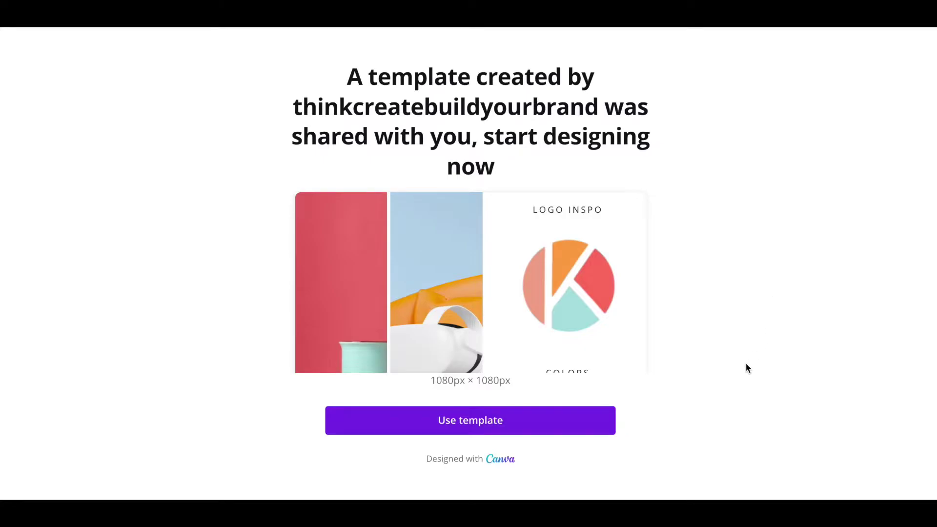
Step: Switch to Canva, open a copy of the D.I.Y My Brand Mood Board template and upload Logo Inspo.jpeg from Downloads
click(523, 423)
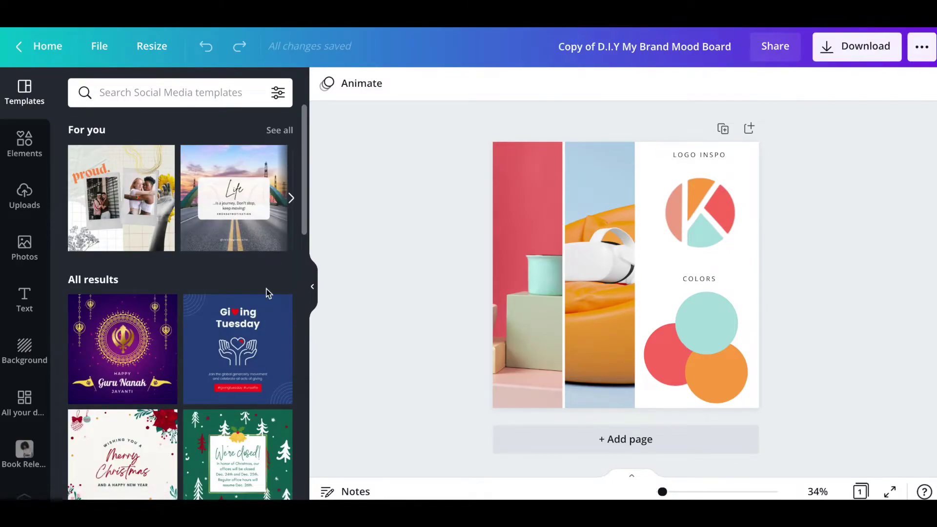
click(24, 208)
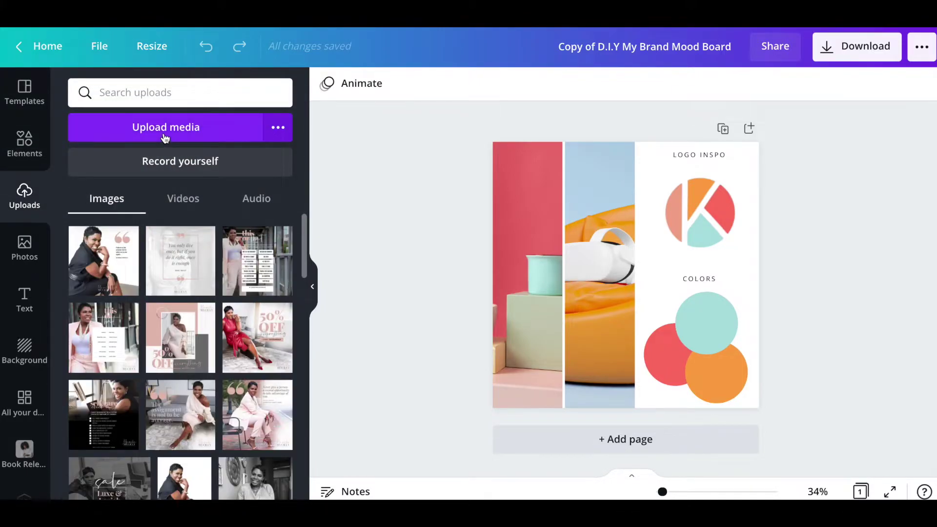
click(129, 131)
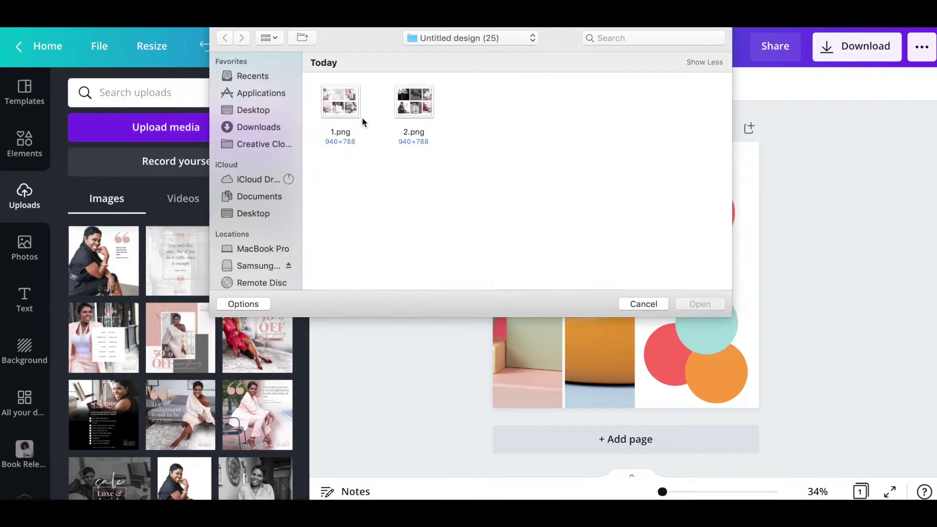
click(255, 128)
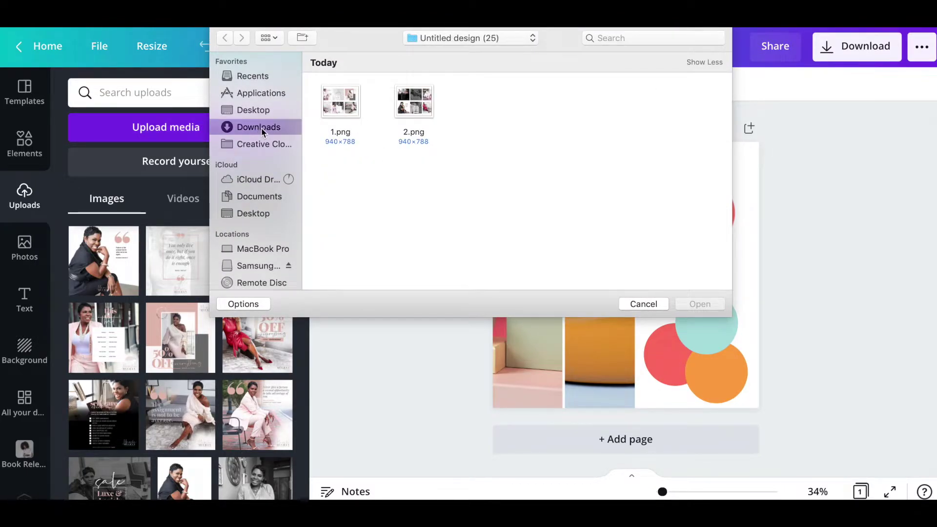
scroll(452, 135, down, 2)
scroll(452, 136, down, 2)
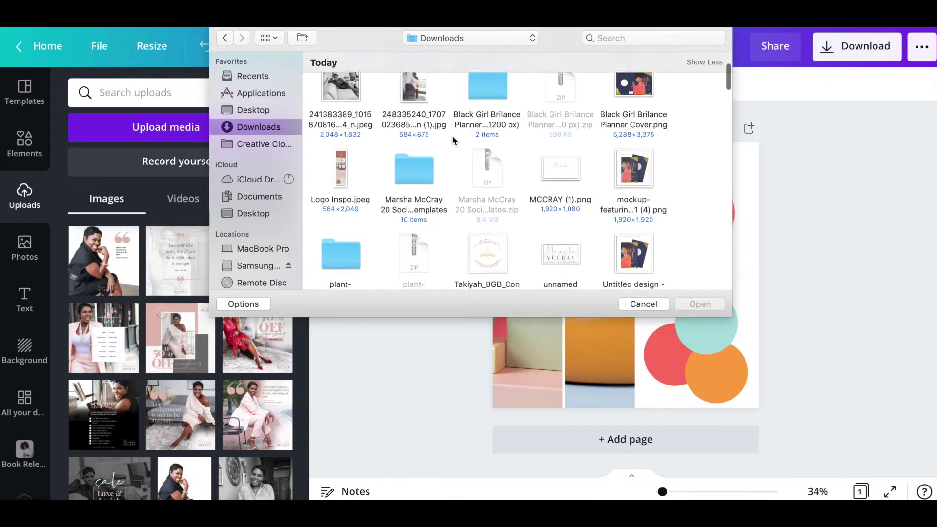
click(334, 158)
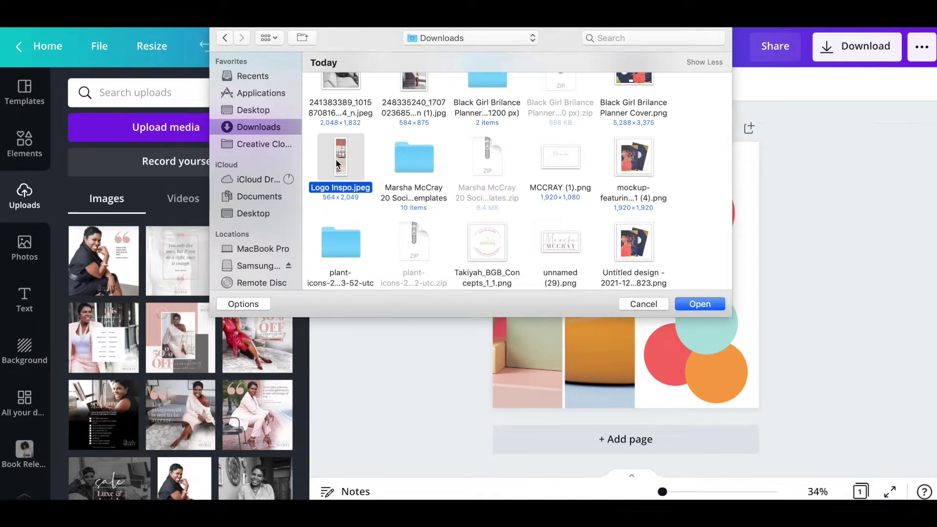
click(700, 303)
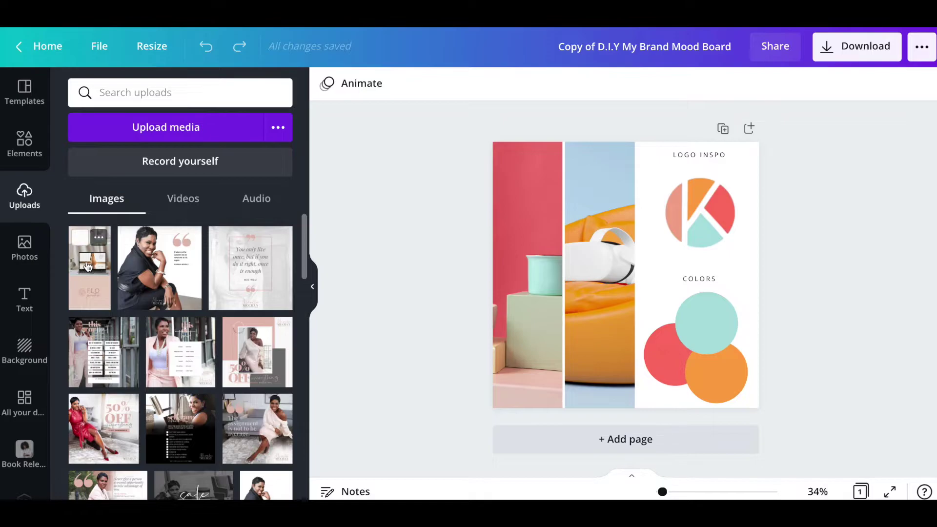
Step: Add the uploaded FLO brand identity image to the mood board page
click(88, 266)
mouse_move(628, 234)
mouse_down()
mouse_move(644, 236)
mouse_move(600, 235)
mouse_move(657, 240)
mouse_move(613, 247)
mouse_move(661, 247)
mouse_move(627, 243)
mouse_up()
click(394, 169)
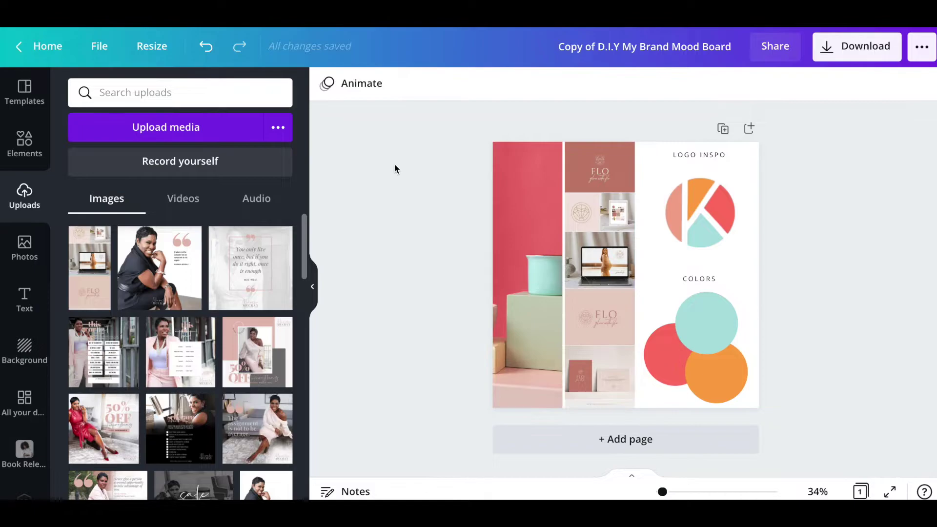
click(209, 49)
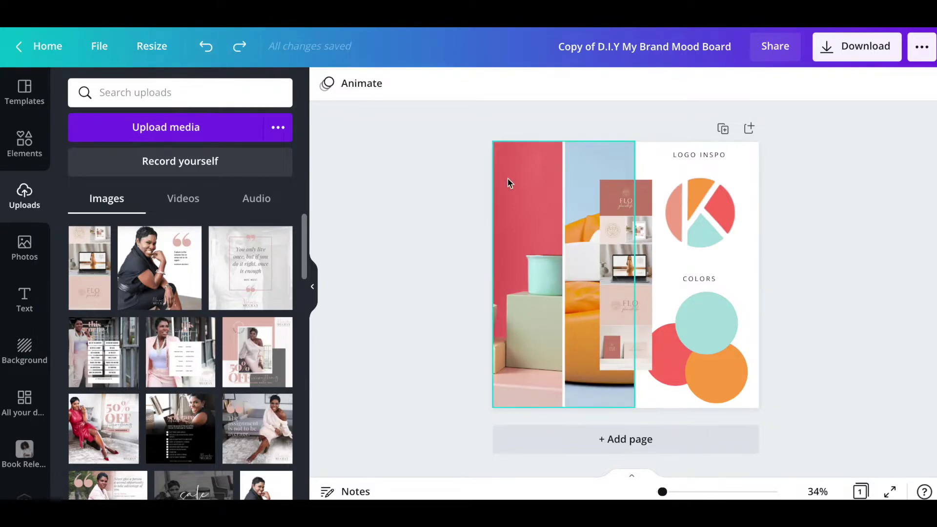
Step: Move the brand identity image over the logo column and crop it to only the uppermost FLO logo panel
drag(645, 224, 694, 217)
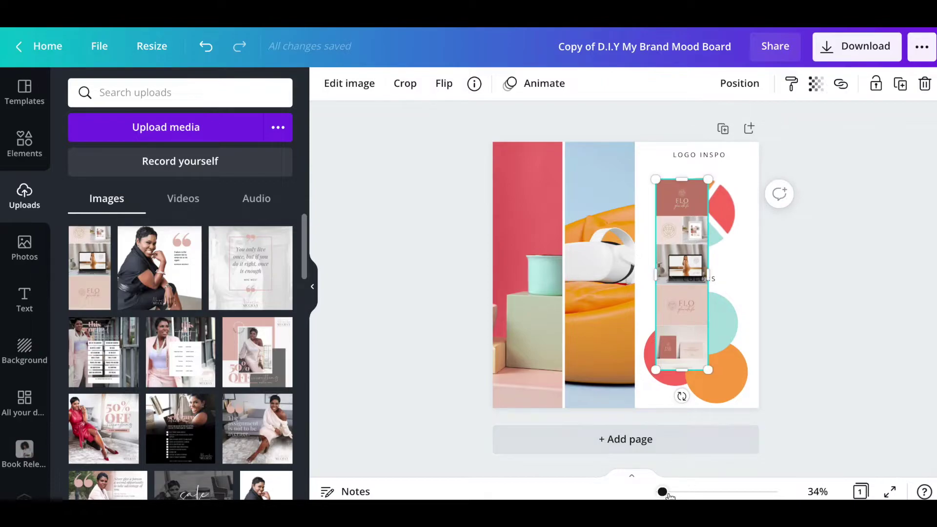
mouse_move(662, 492)
mouse_down()
mouse_move(680, 492)
mouse_move(671, 492)
mouse_up()
drag(736, 456, 724, 266)
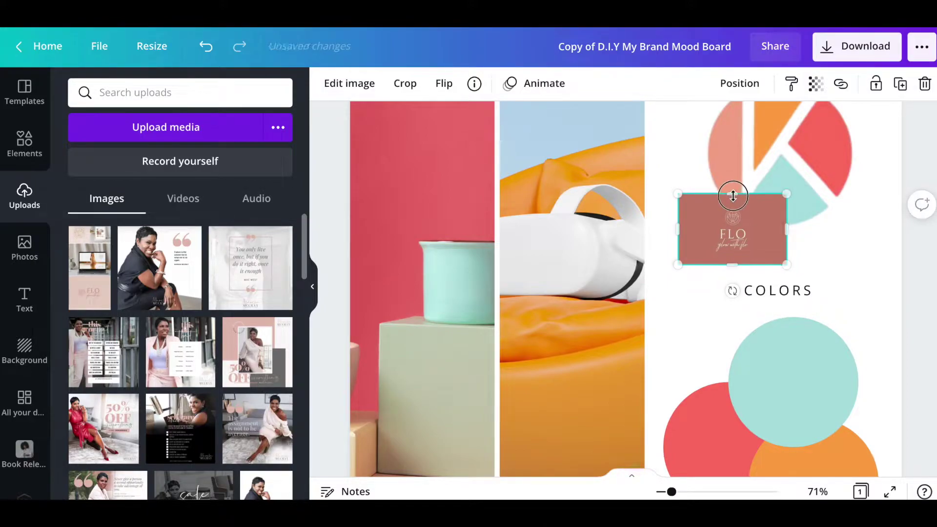
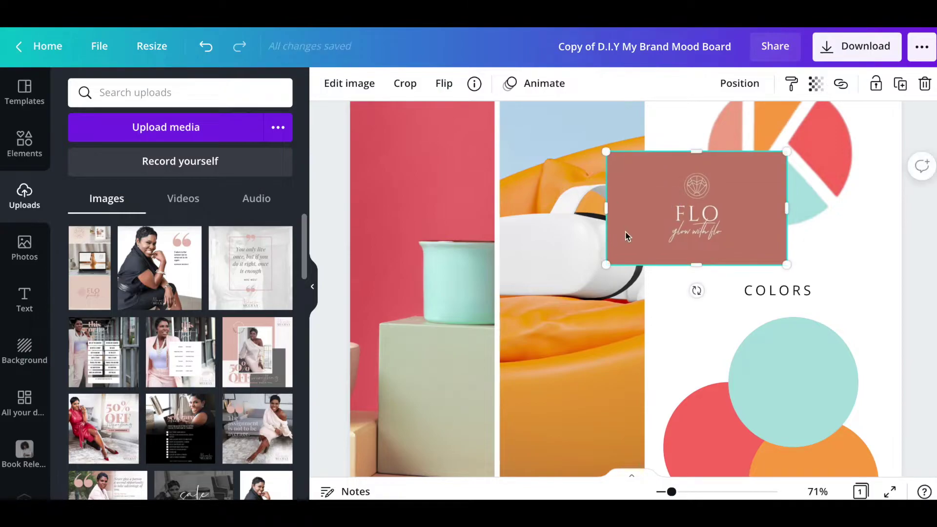
Step: Position the cropped FLO logo image in the column above the COLORS heading and enlarge it slightly
scroll(739, 257, up, 2)
drag(711, 266, 754, 226)
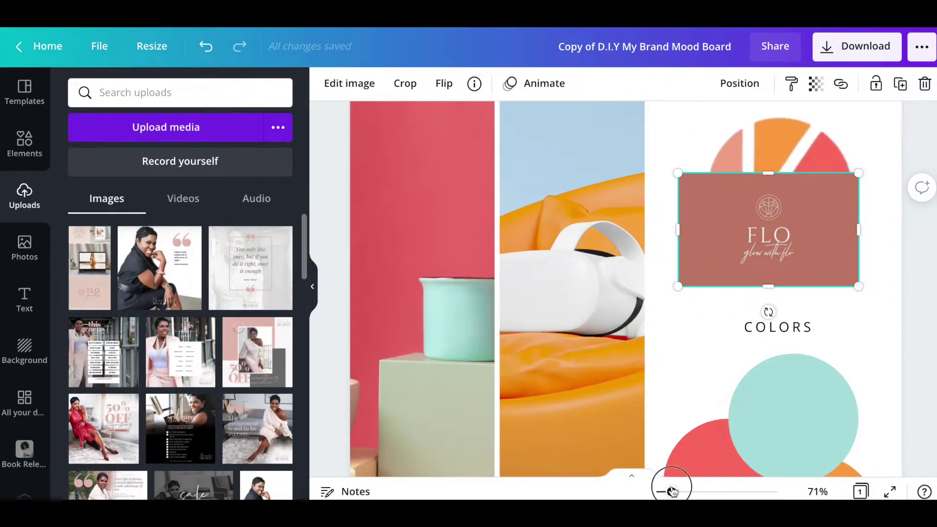
drag(672, 491, 666, 492)
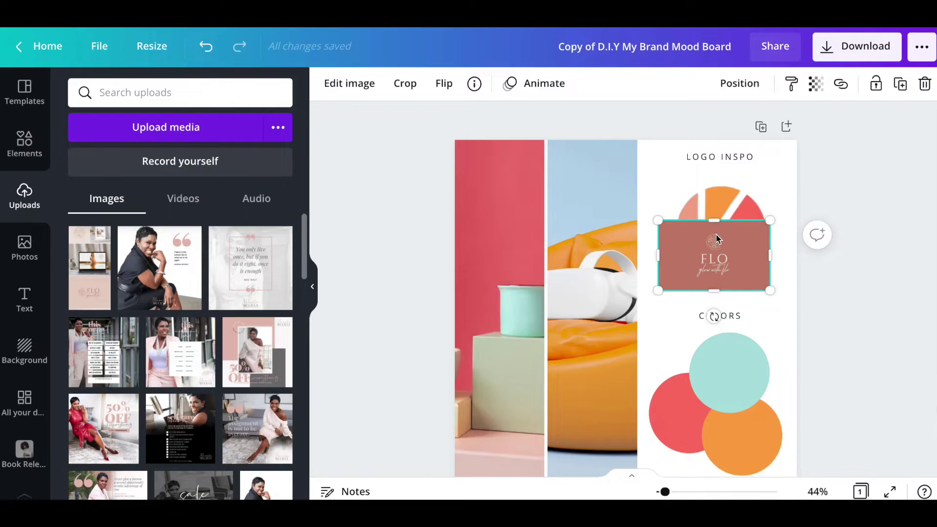
drag(769, 220, 782, 213)
mouse_move(732, 246)
mouse_down()
mouse_move(727, 220)
mouse_move(728, 251)
mouse_up()
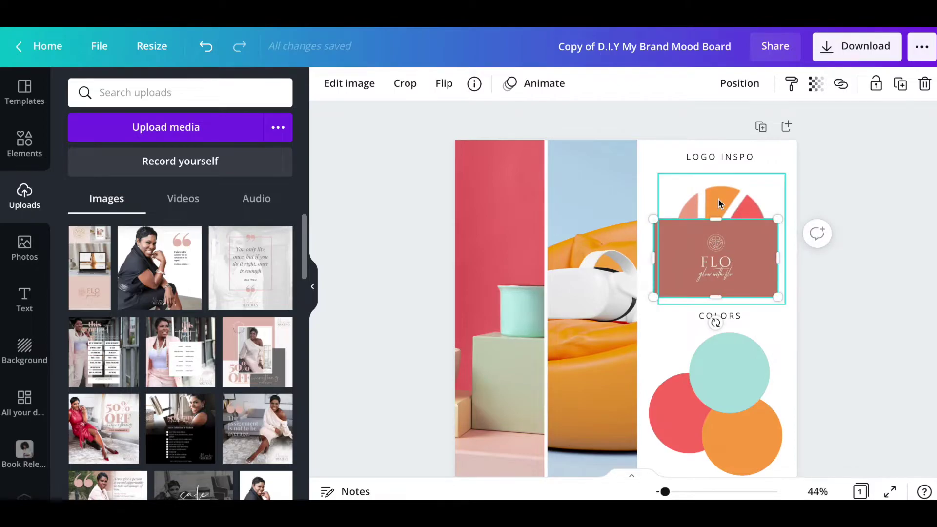
Step: Shift the FLO logo image down off the template's K logo and delete the K logo
drag(703, 279, 703, 342)
click(704, 226)
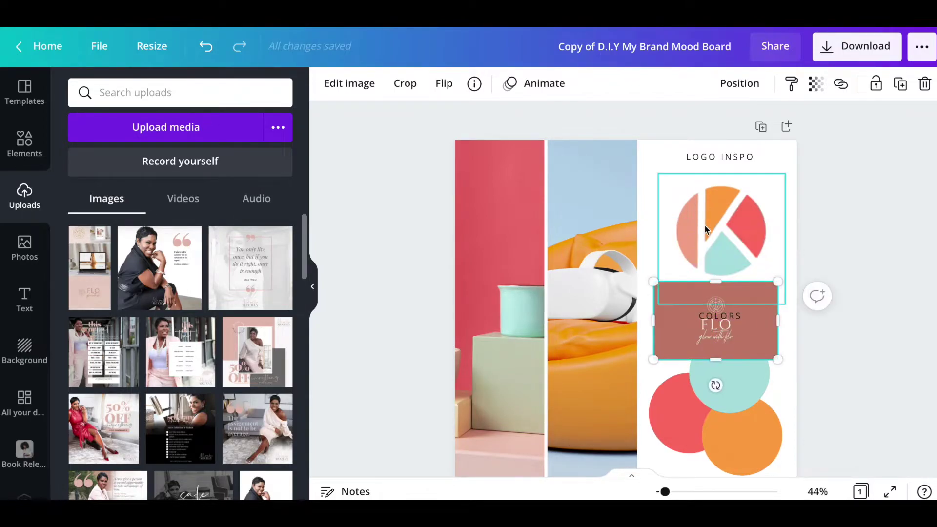
key(Delete)
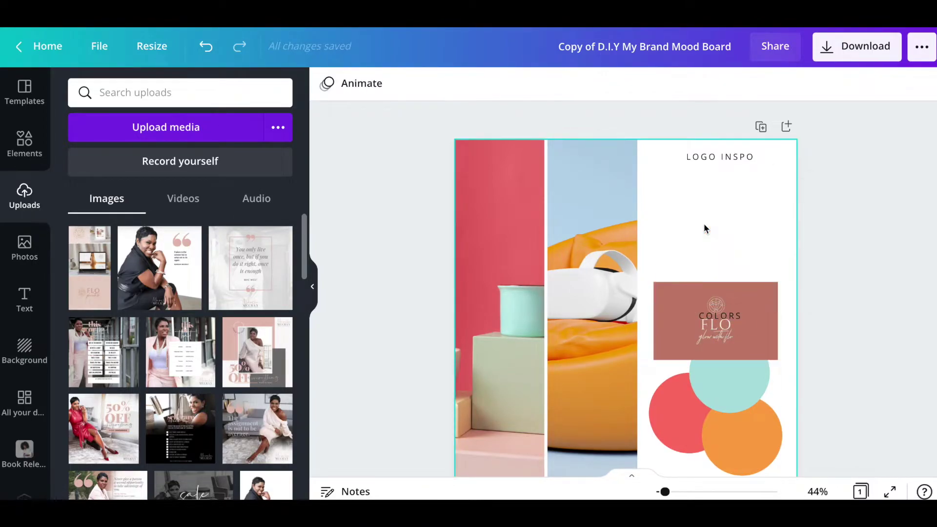
Step: Place the FLO logo image beneath the LOGO INSPO heading and trim its upper edge slightly
click(673, 313)
drag(672, 326, 678, 226)
drag(722, 184, 722, 189)
drag(712, 222, 714, 233)
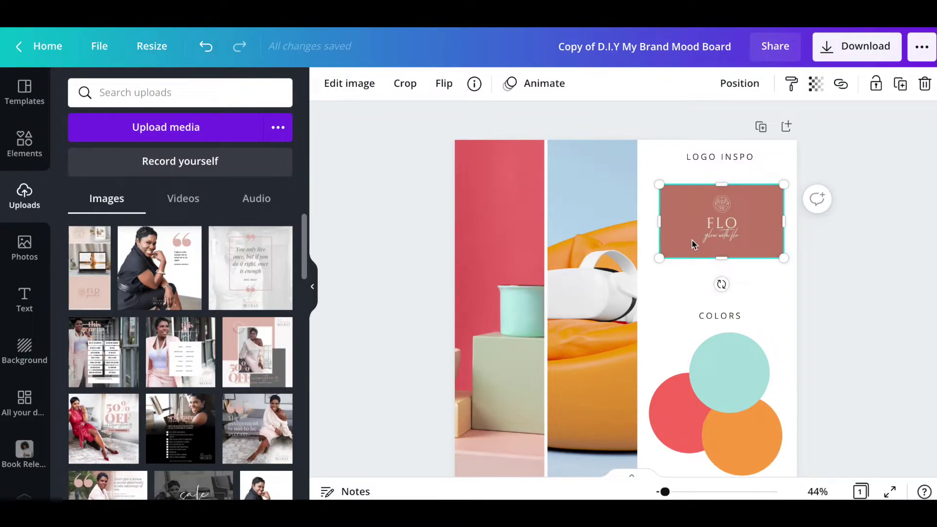
Step: Centre the FLO logo image horizontally under the LOGO INSPO heading
drag(665, 493, 670, 491)
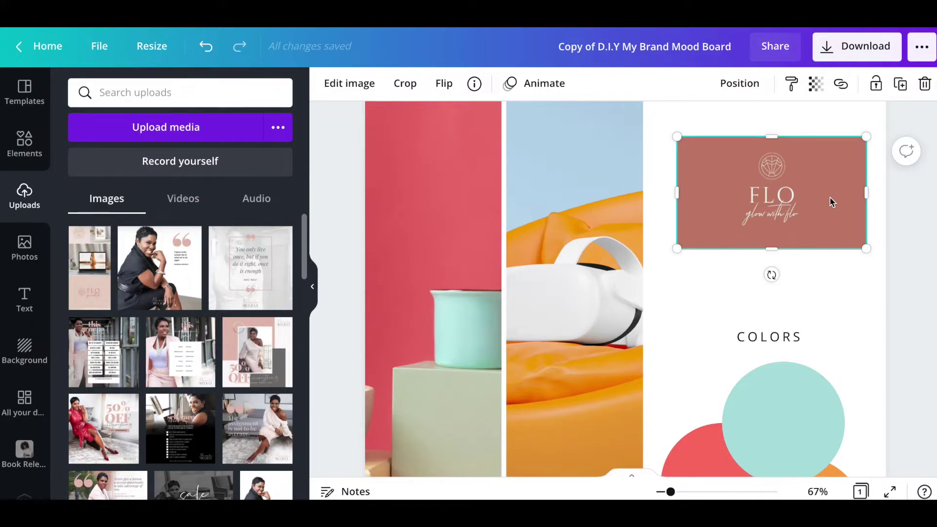
click(312, 286)
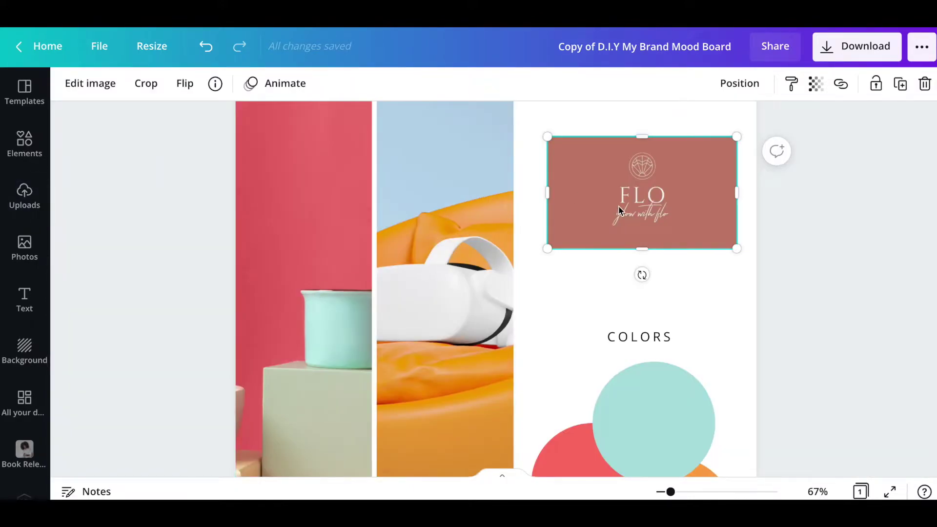
scroll(619, 211, up, 3)
mouse_move(613, 264)
mouse_down()
mouse_move(605, 254)
mouse_move(606, 263)
mouse_move(624, 264)
mouse_up()
scroll(618, 269, down, 2)
scroll(619, 266, up, 2)
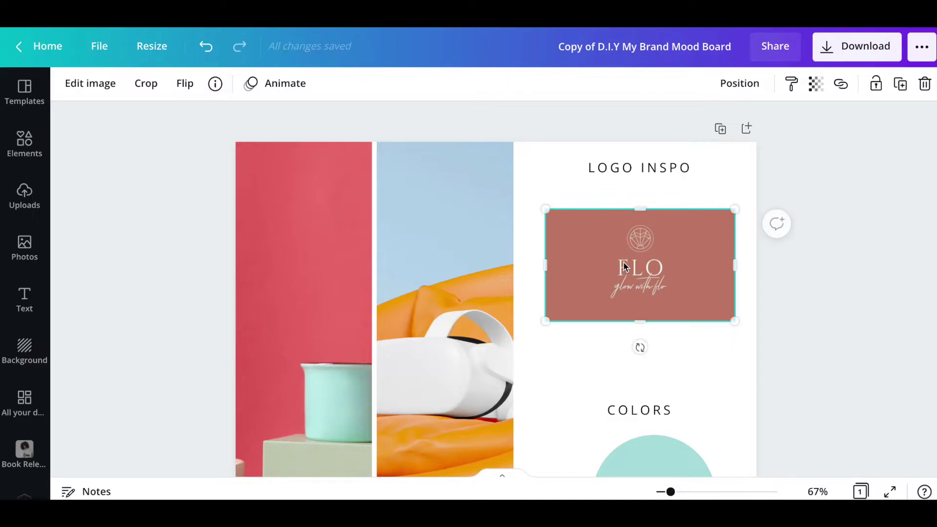
scroll(624, 266, down, 3)
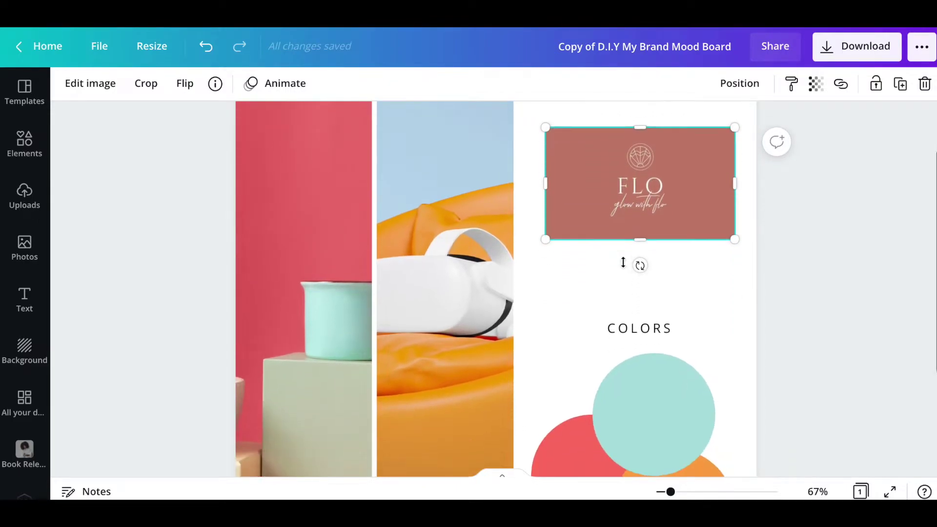
scroll(623, 266, up, 1)
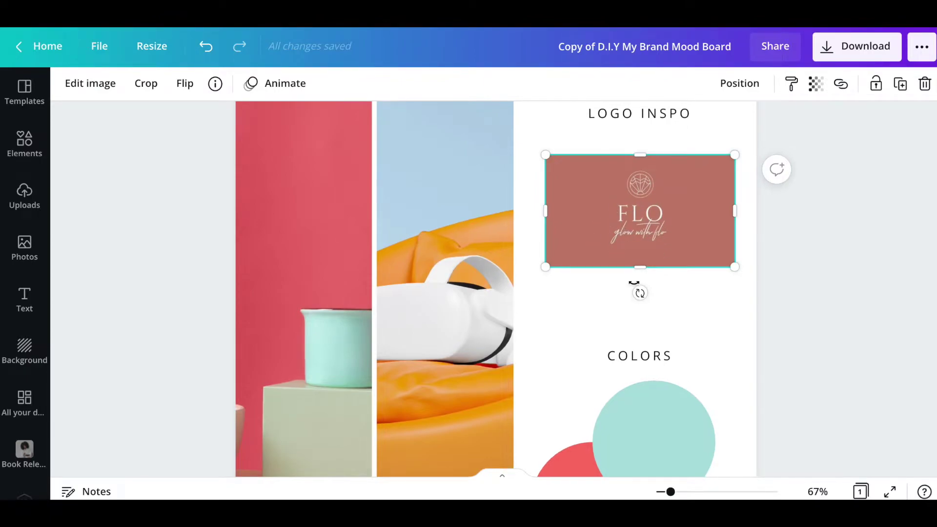
scroll(635, 283, down, 2)
scroll(679, 220, up, 1)
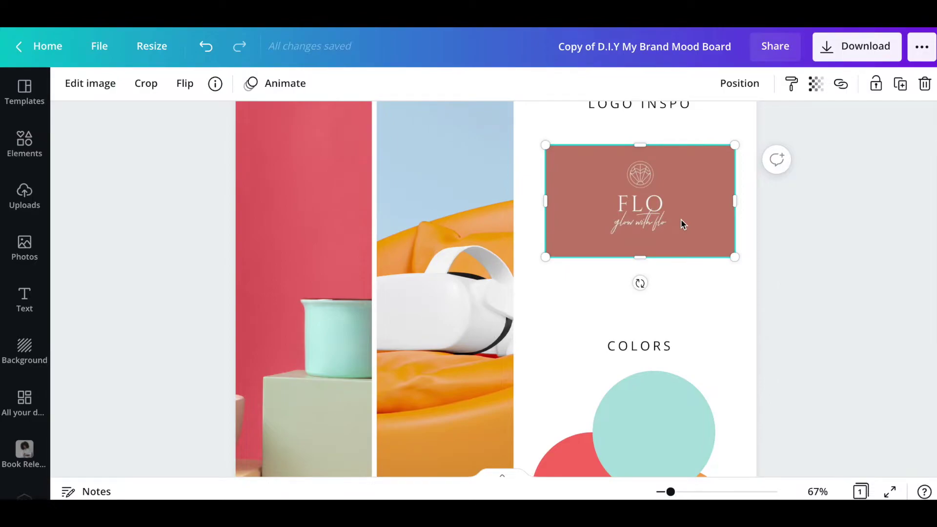
scroll(683, 224, down, 1)
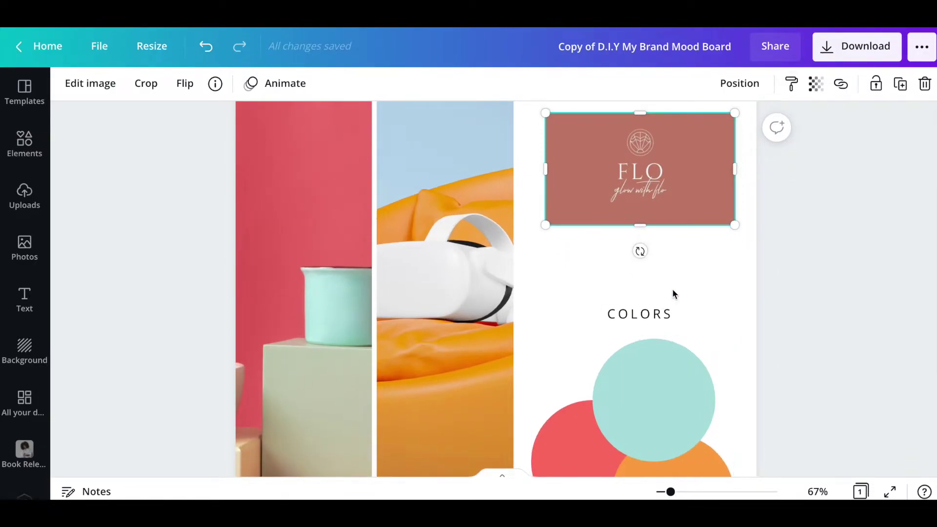
scroll(681, 265, up, 3)
scroll(684, 313, down, 2)
Step: Recolour the turquoise circle under COLORS with the terracotta photo colour extracted from the FLO brand image
click(671, 492)
drag(670, 492, 666, 492)
click(625, 368)
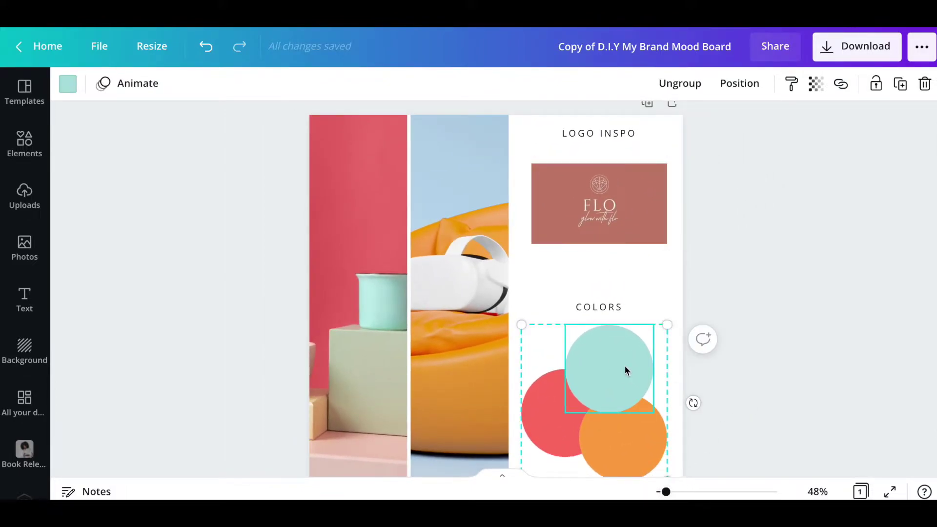
click(68, 85)
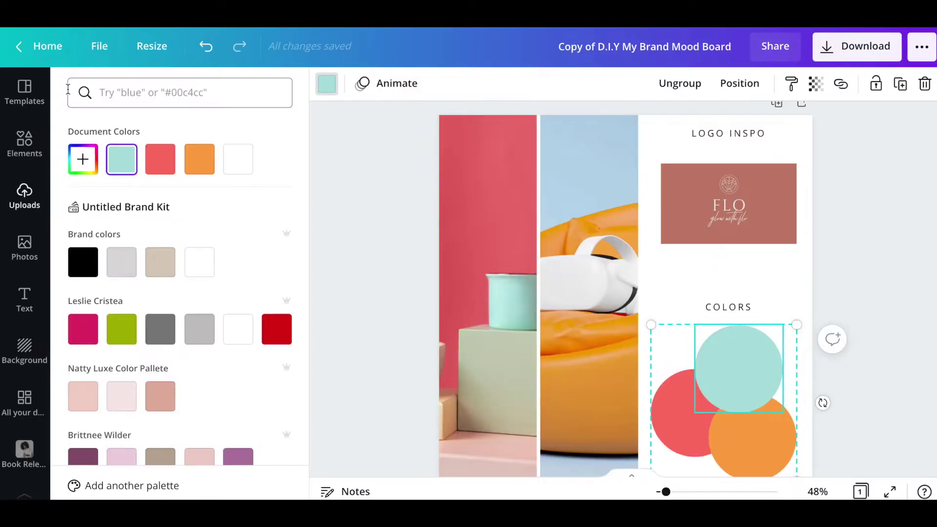
scroll(133, 241, down, 5)
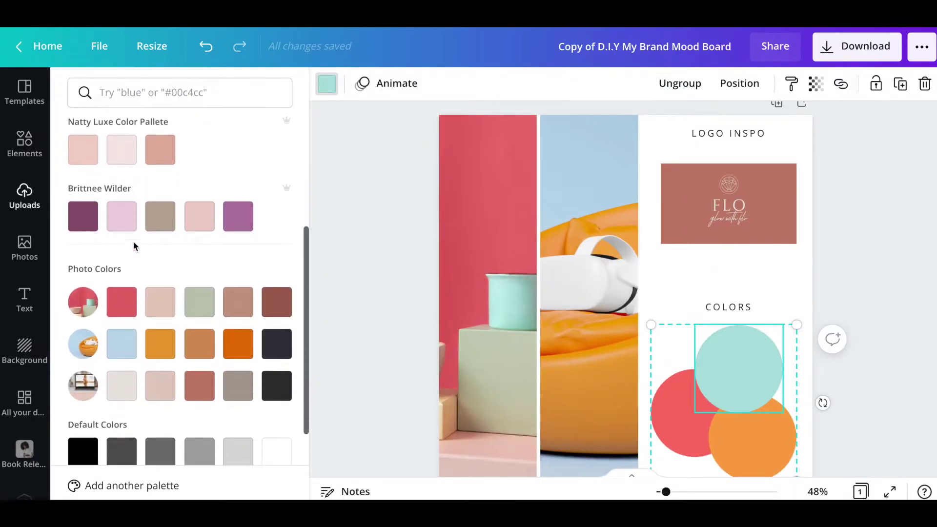
scroll(108, 276, down, 1)
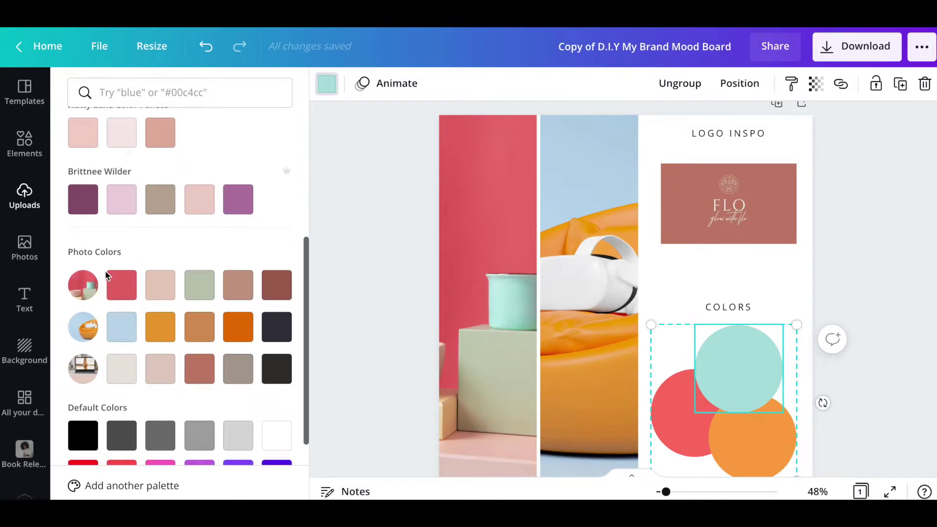
scroll(106, 269, down, 1)
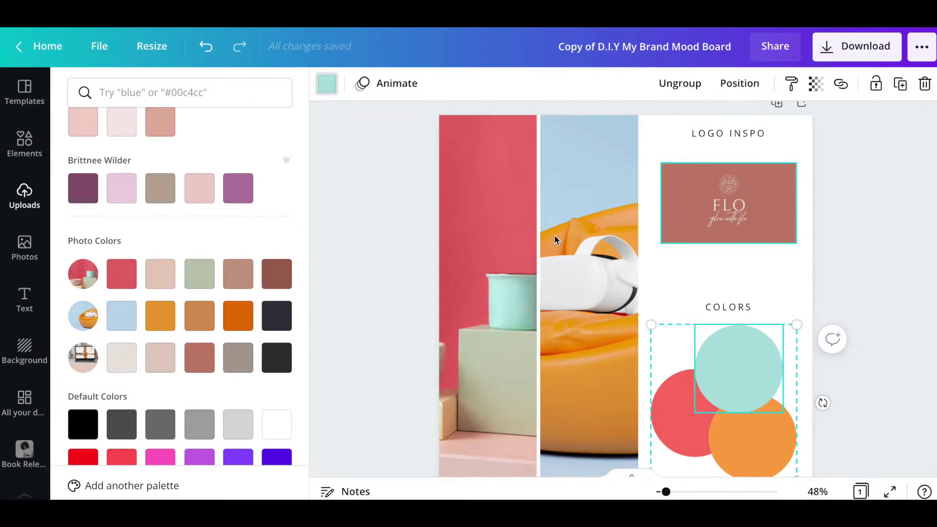
click(196, 367)
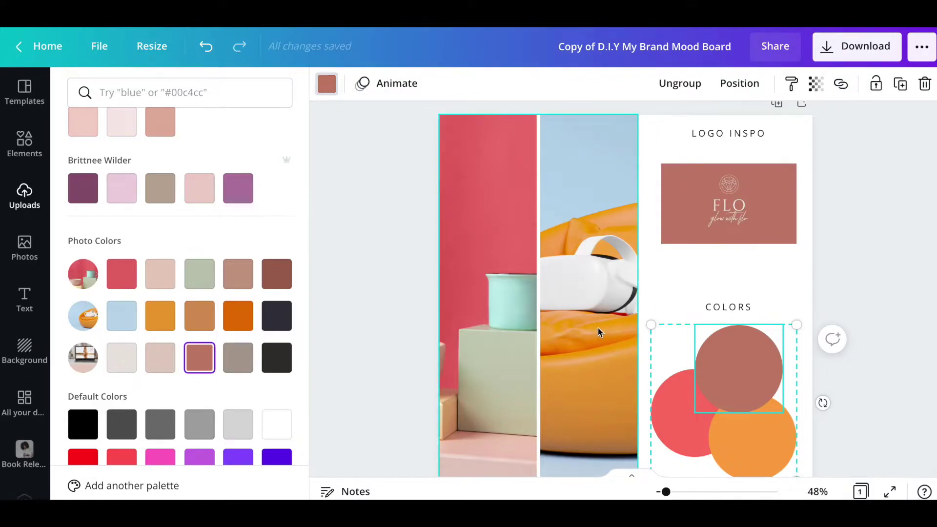
click(863, 277)
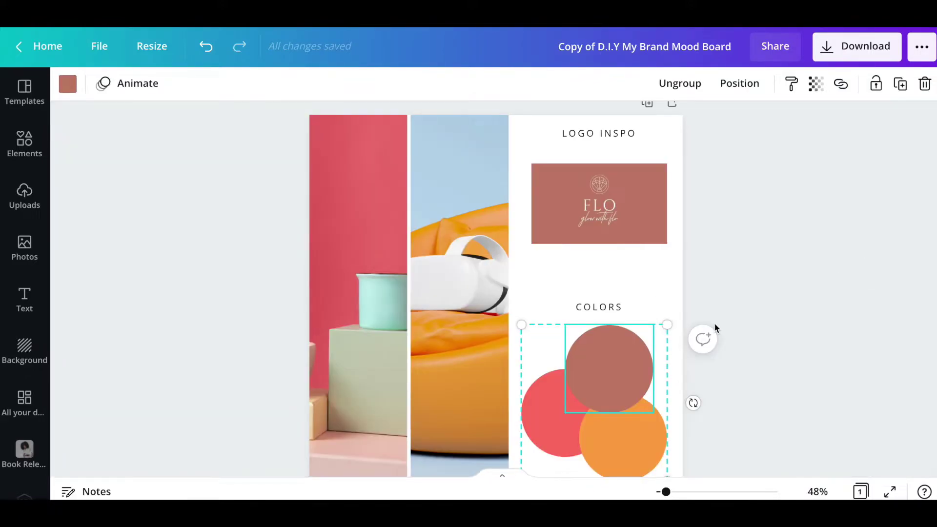
scroll(743, 249, down, 1)
scroll(743, 249, up, 1)
scroll(743, 249, down, 1)
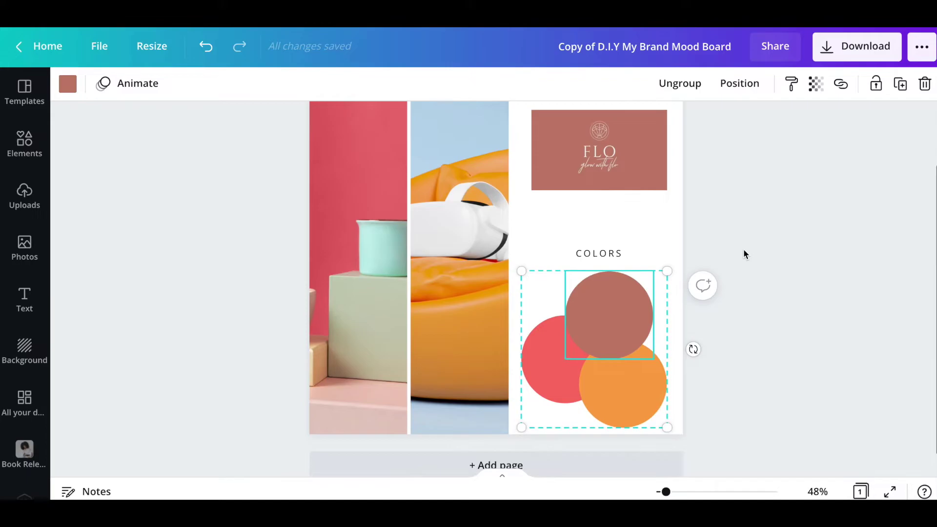
Step: Recolour the orange circle under COLORS with the blush pink photo colour extracted from the FLO brand image
scroll(742, 249, up, 1)
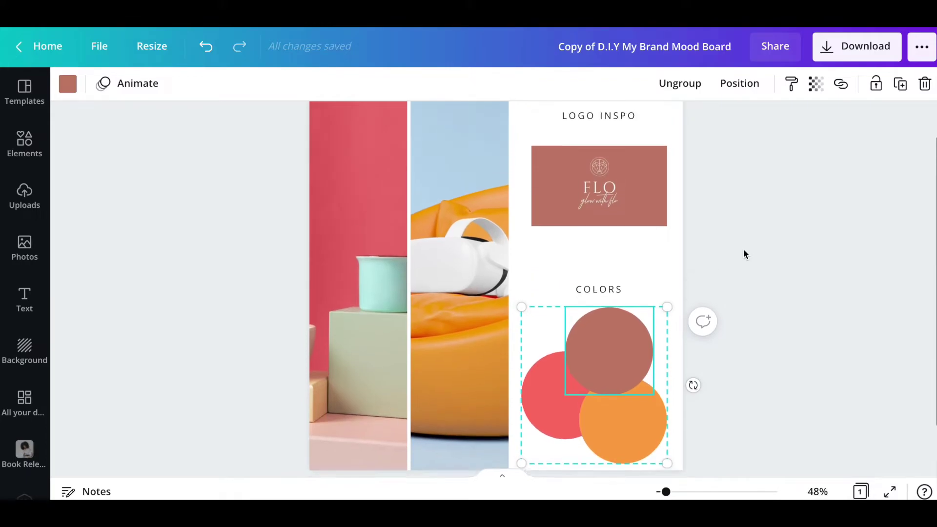
click(606, 427)
click(68, 83)
scroll(109, 223, down, 6)
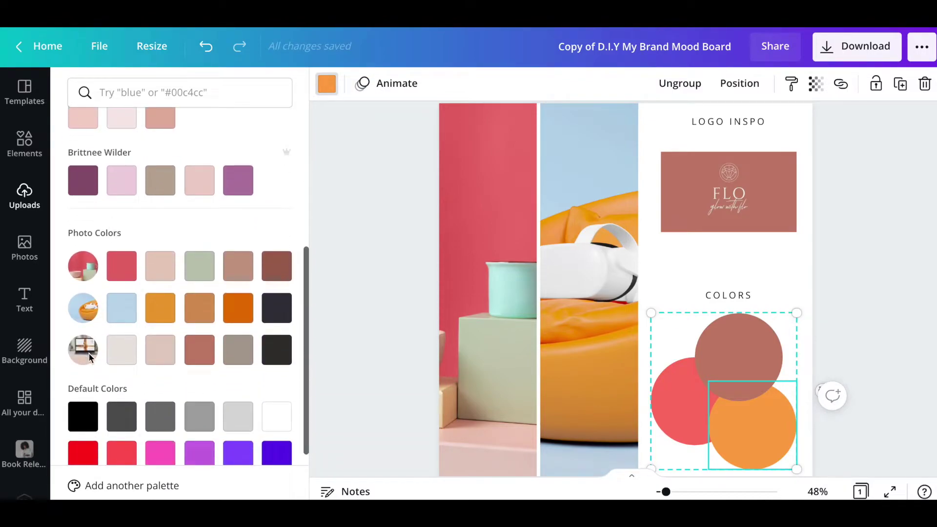
click(163, 358)
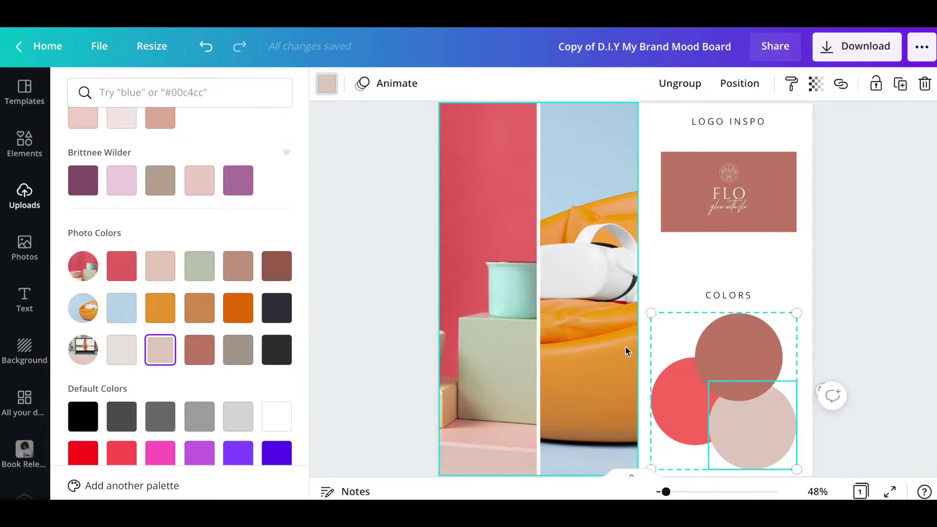
Step: Recolour the red circle under COLORS with the light beige photo colour from the FLO brand image, trying the taupe alternative as well
click(681, 406)
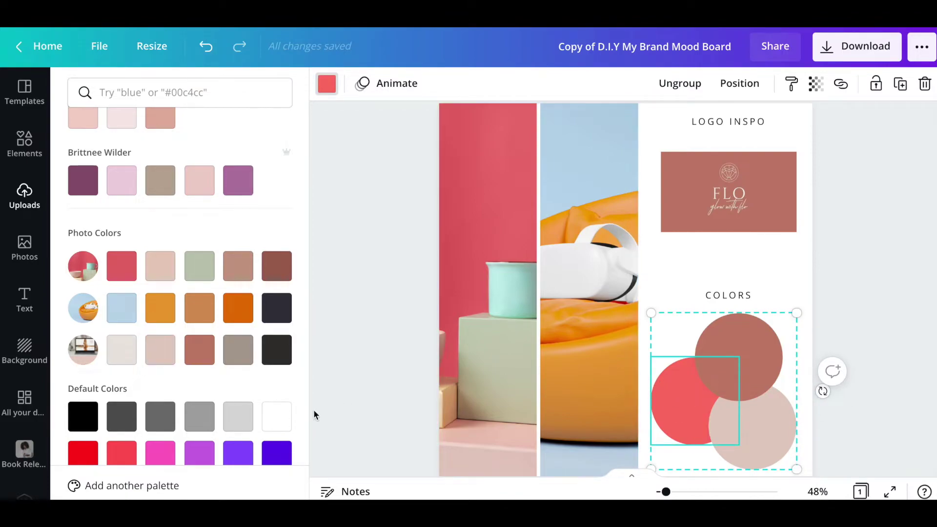
click(127, 353)
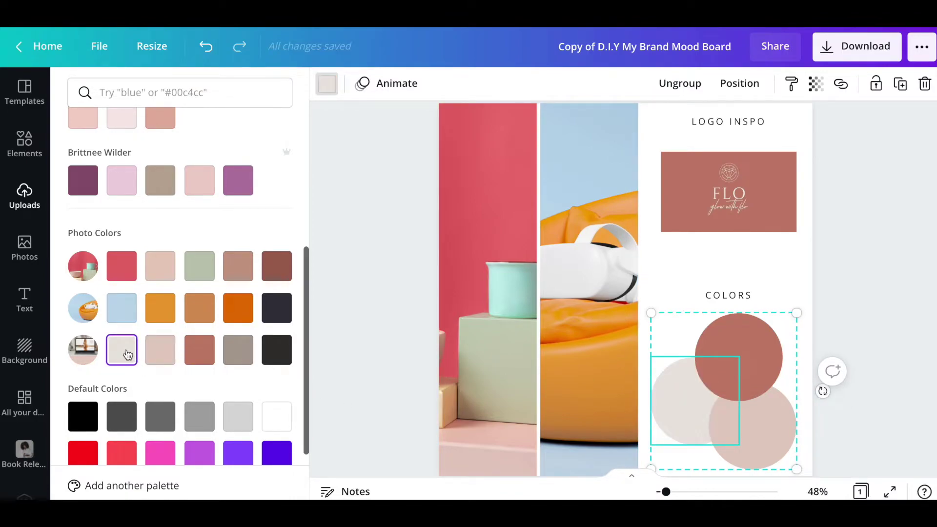
click(235, 358)
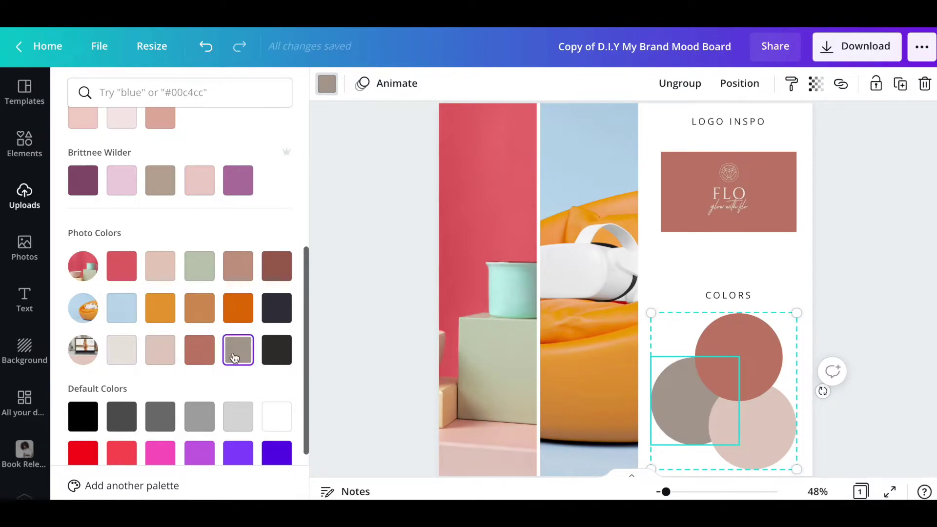
click(132, 357)
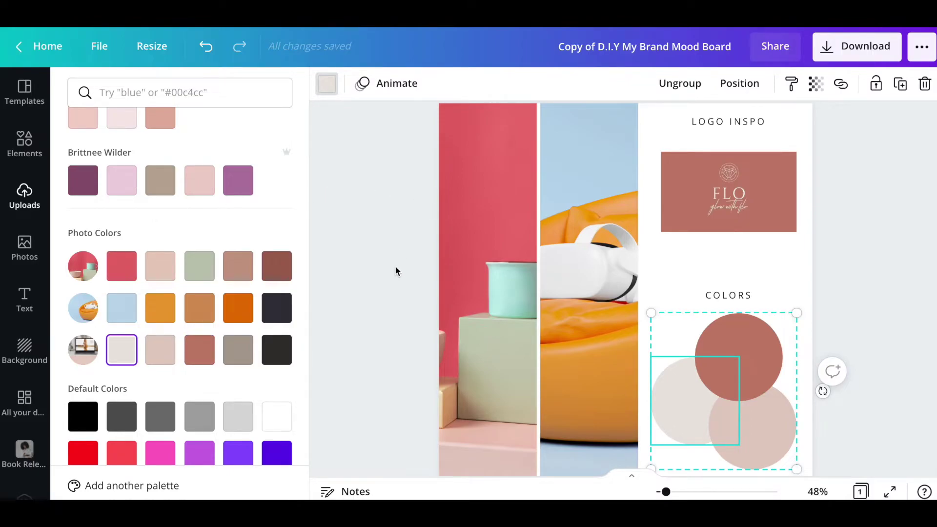
click(370, 319)
click(756, 320)
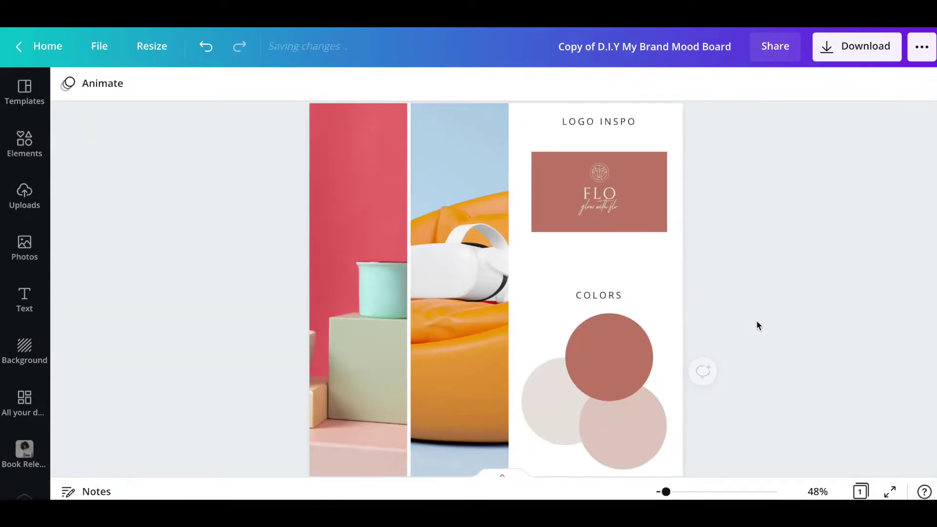
scroll(757, 324, down, 2)
scroll(758, 325, up, 2)
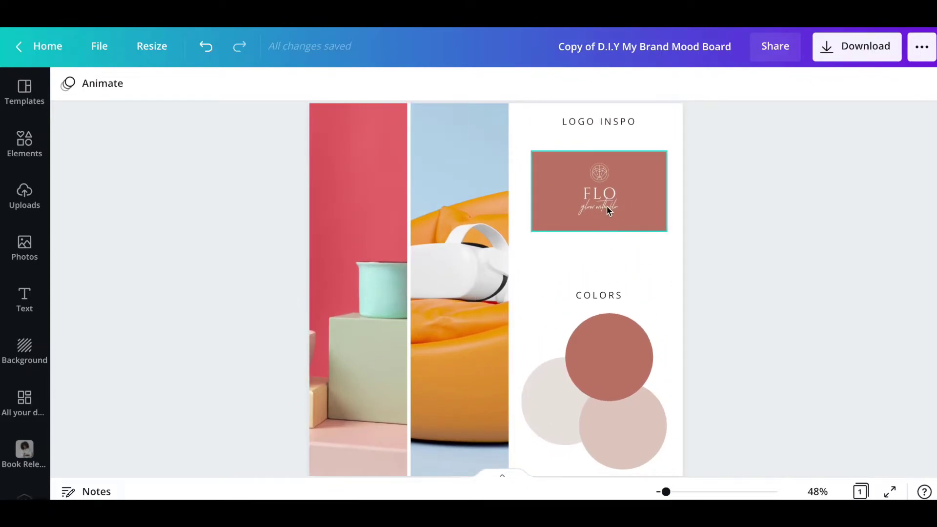
scroll(623, 215, up, 1)
scroll(622, 211, down, 2)
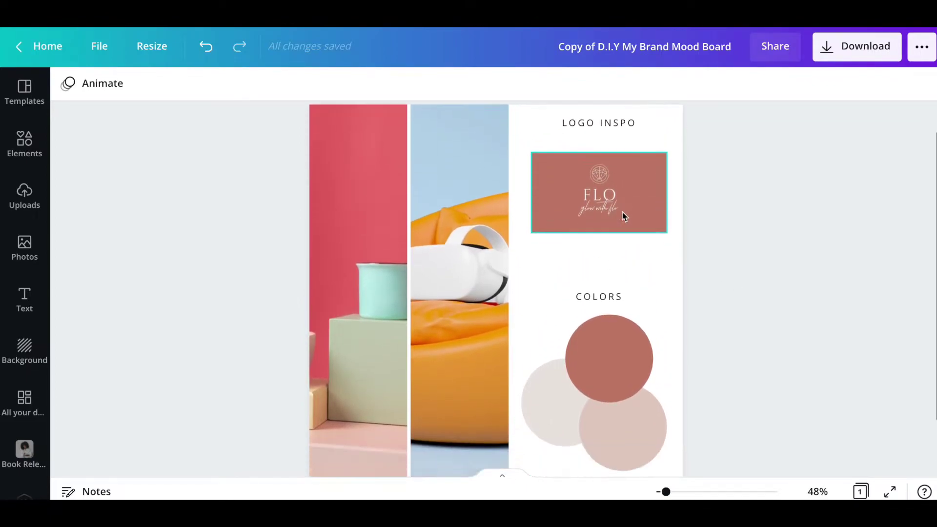
scroll(622, 211, up, 1)
scroll(630, 200, up, 1)
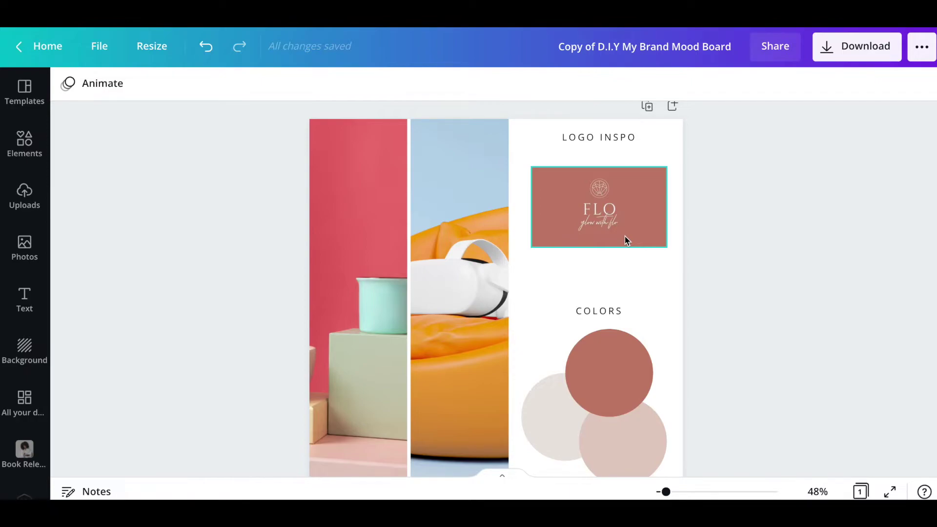
scroll(626, 240, down, 1)
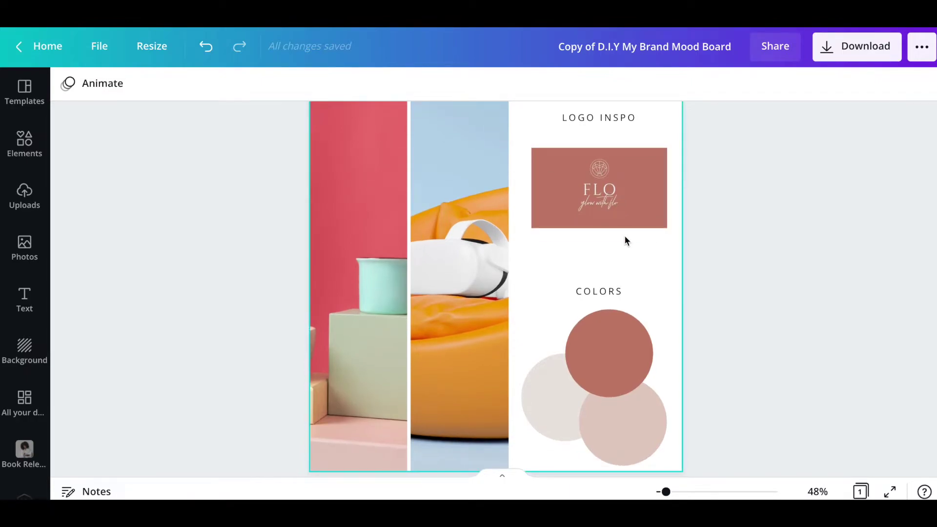
scroll(624, 237, up, 1)
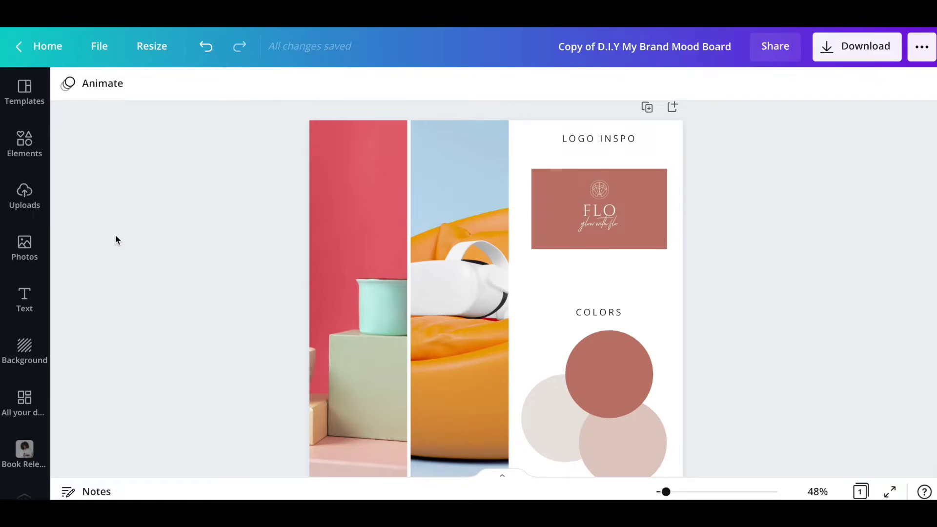
Step: Copy the hex code #C3826D from the terracotta circle's custom colour setting
click(27, 251)
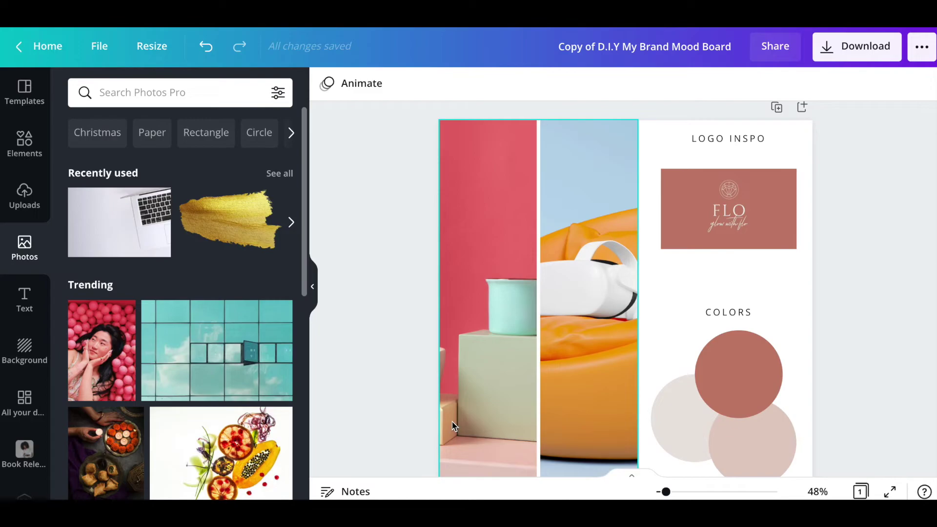
click(727, 379)
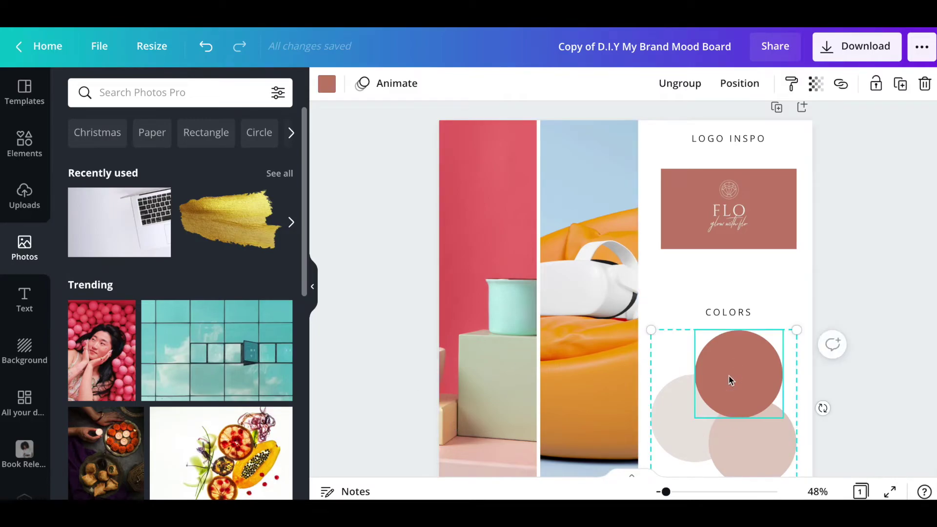
click(327, 88)
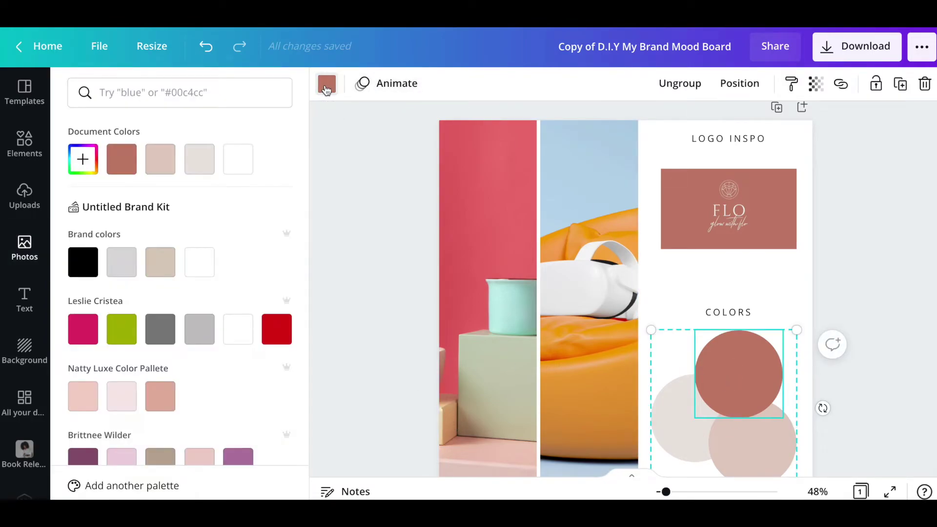
click(82, 165)
click(183, 305)
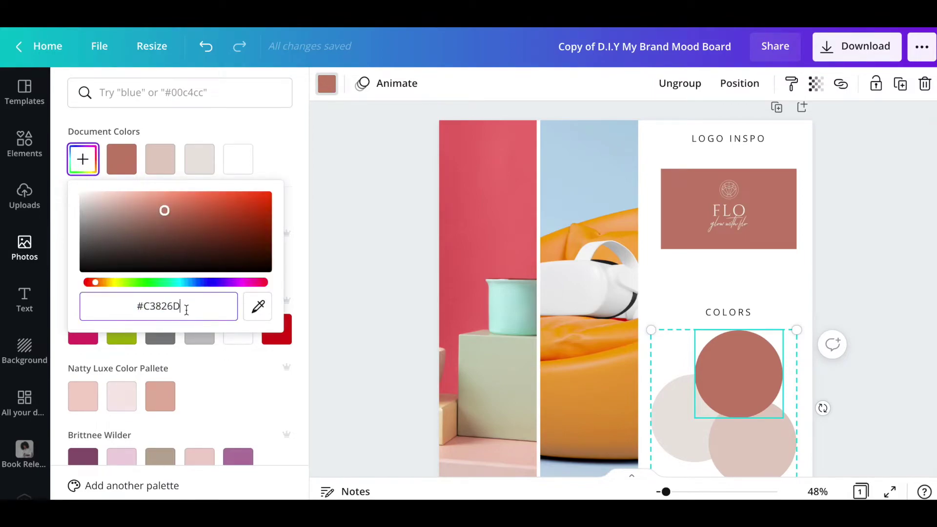
triple_click(164, 305)
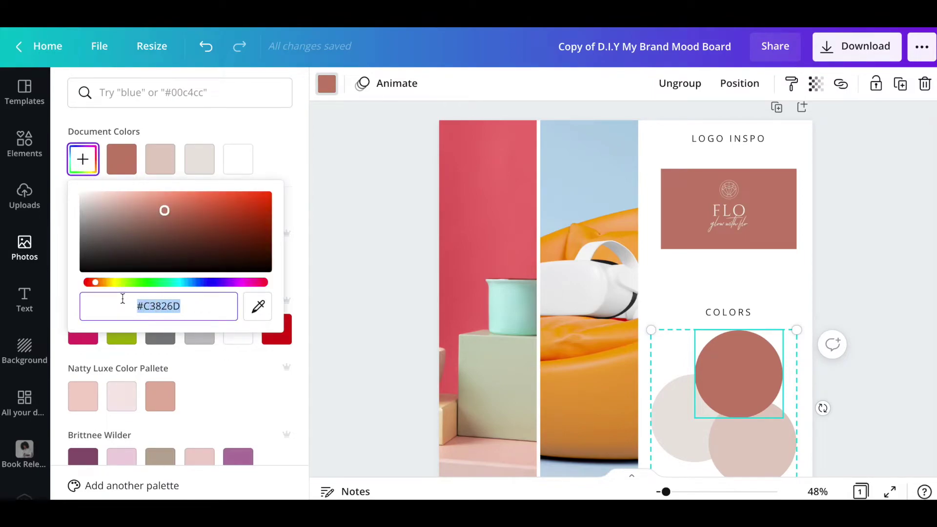
key(Escape)
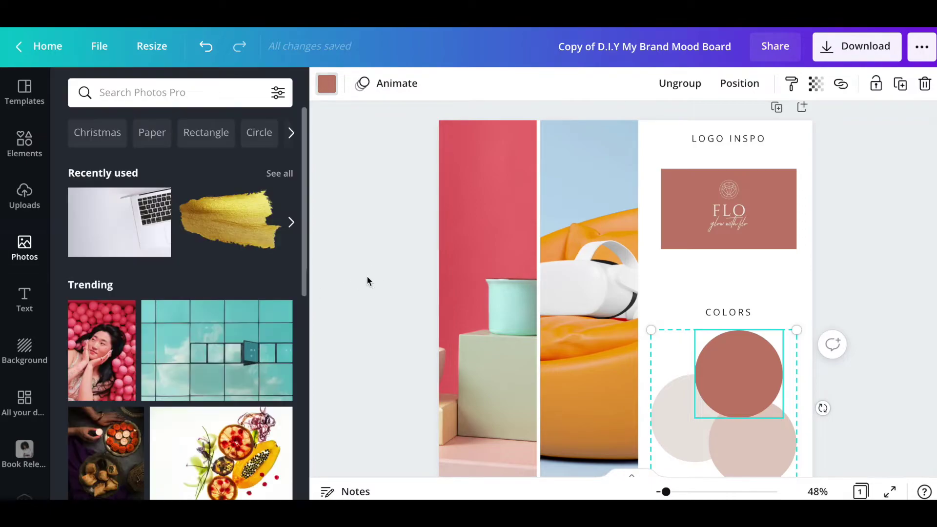
Step: Filter the stock photo library by the custom colour #C3826D
click(597, 257)
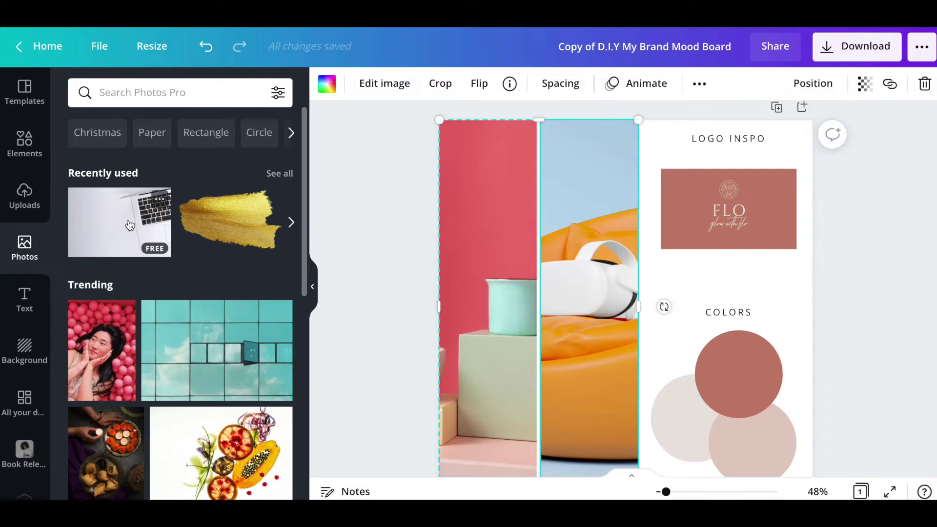
scroll(130, 268, down, 1)
scroll(130, 268, up, 1)
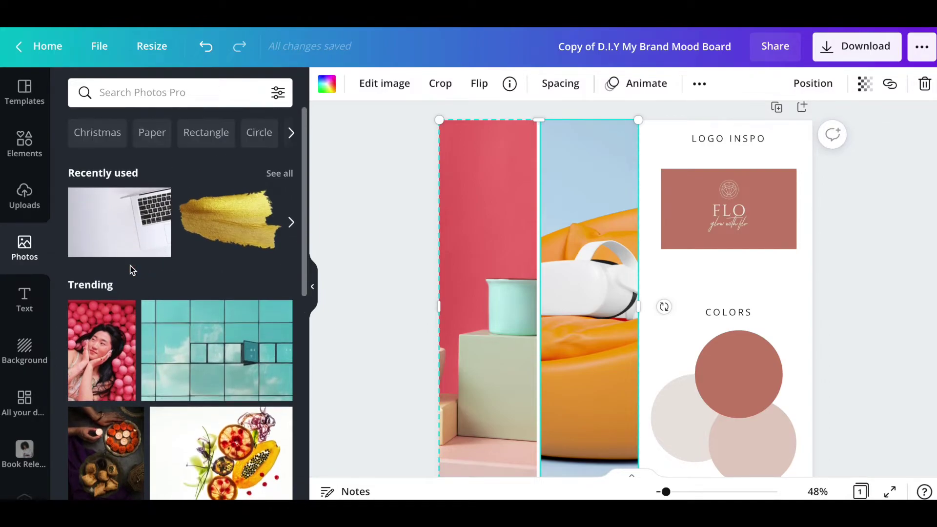
click(278, 94)
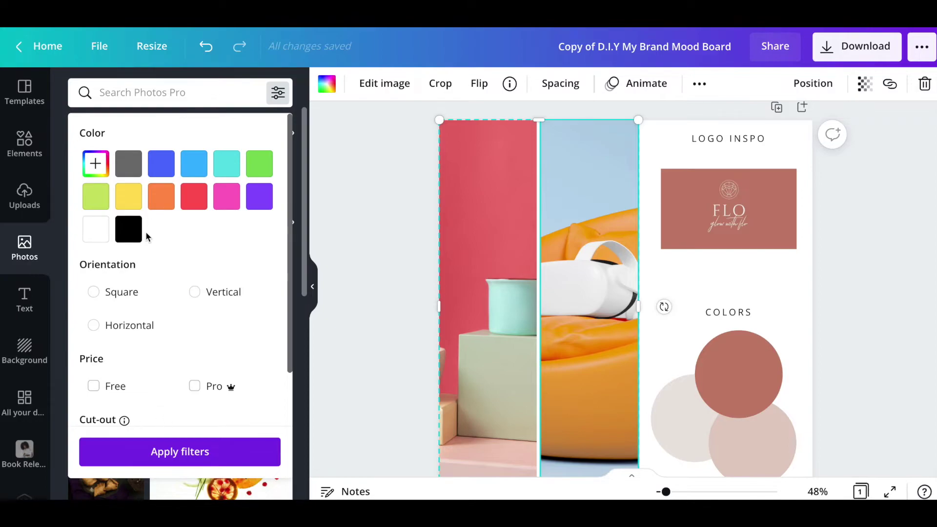
click(97, 167)
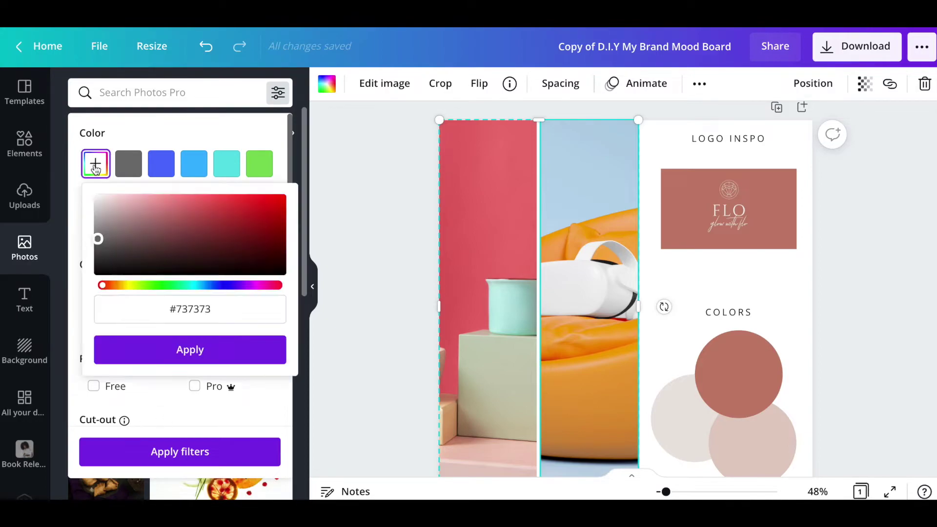
click(225, 312)
text(#C38280)
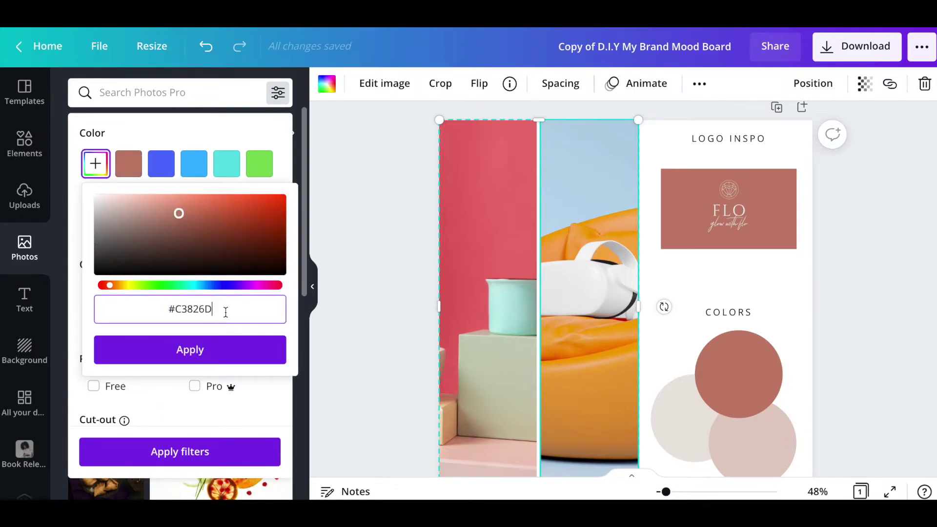
key(Return)
click(129, 173)
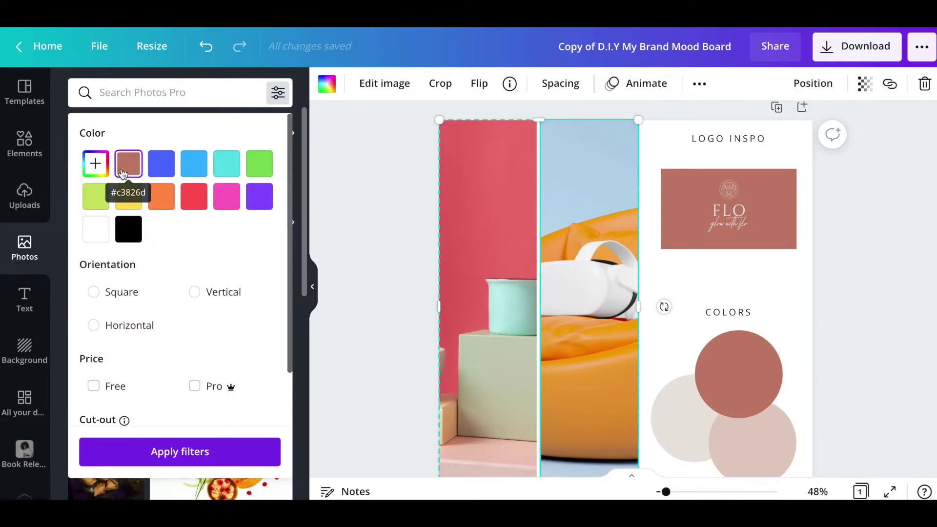
scroll(159, 370, down, 1)
click(169, 451)
Step: Browse the colour-filtered trending photos and search the photo library for skincare
scroll(206, 411, down, 3)
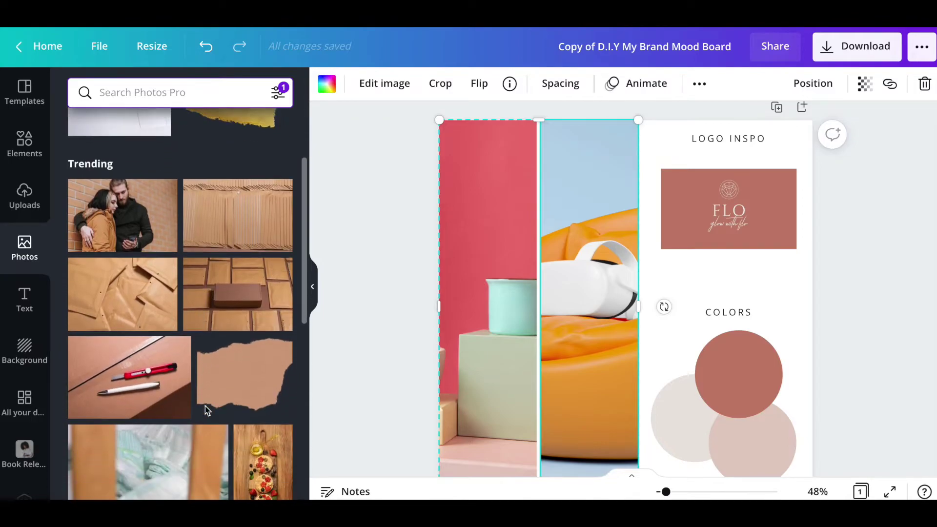
scroll(206, 406, down, 4)
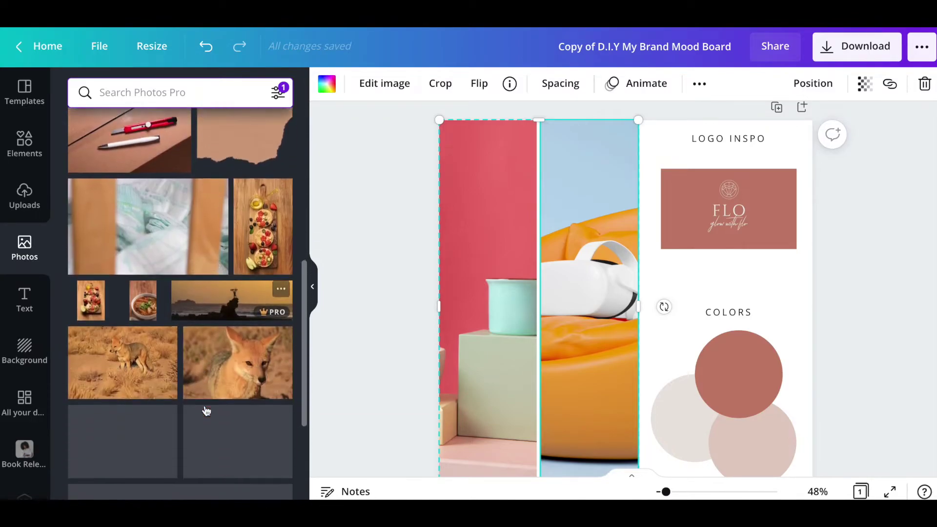
scroll(205, 410, down, 5)
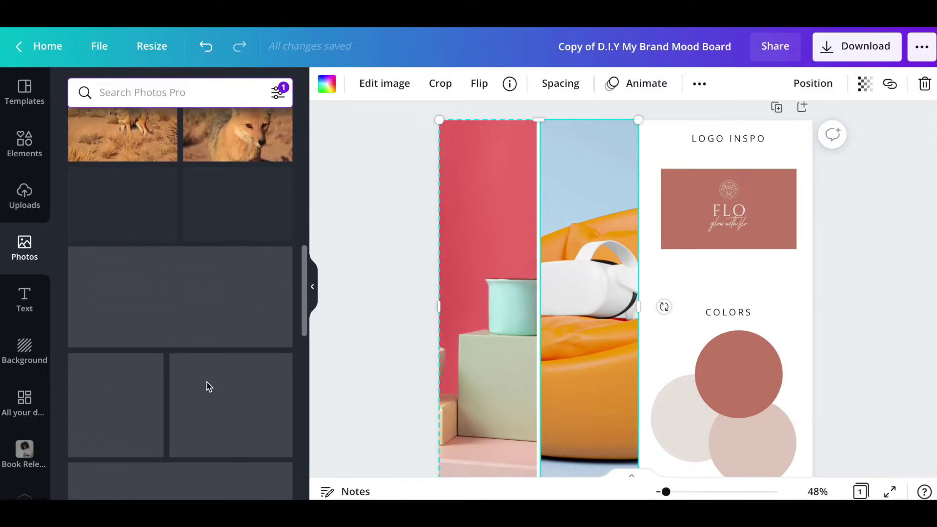
scroll(252, 292, down, 5)
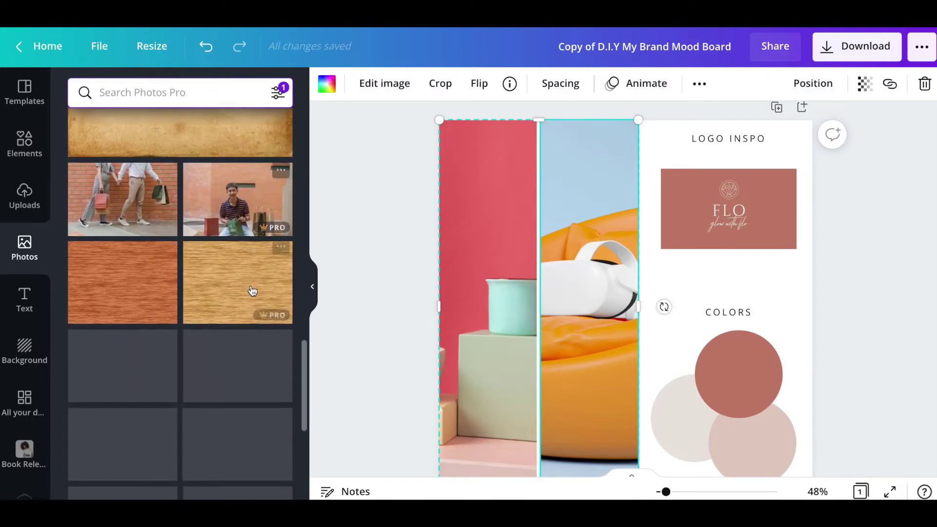
scroll(252, 290, up, 15)
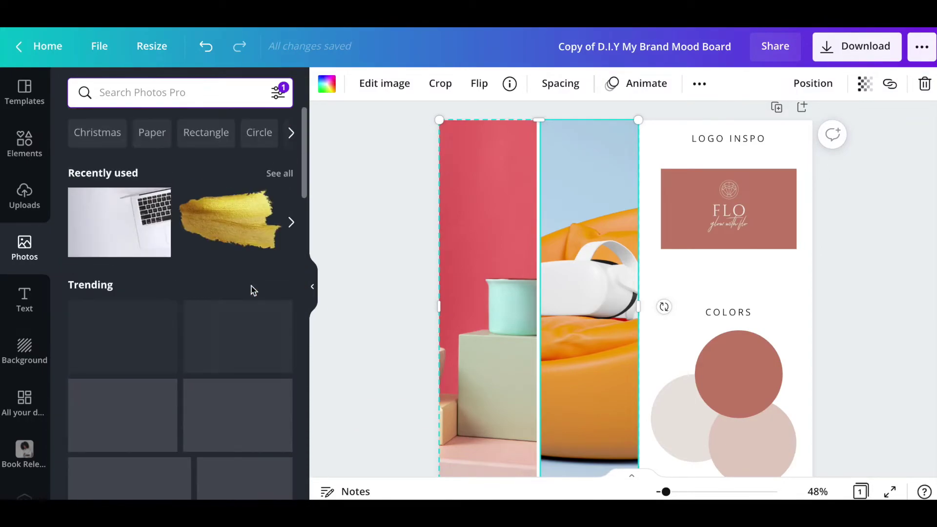
click(186, 96)
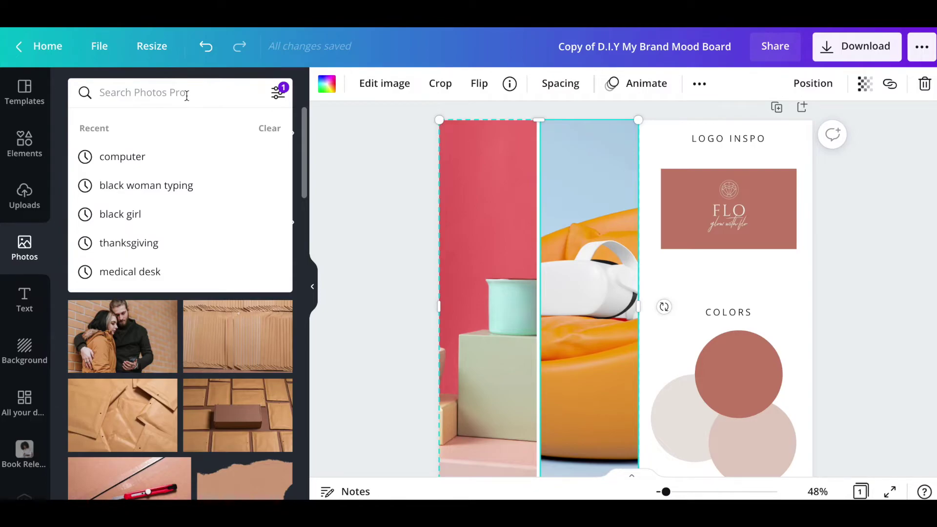
text(skinc)
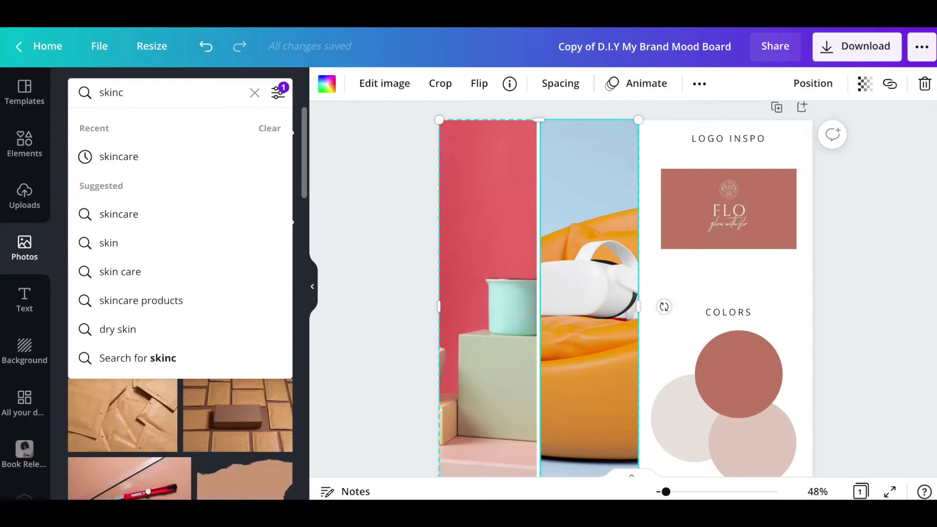
key(BackSpace)
click(163, 157)
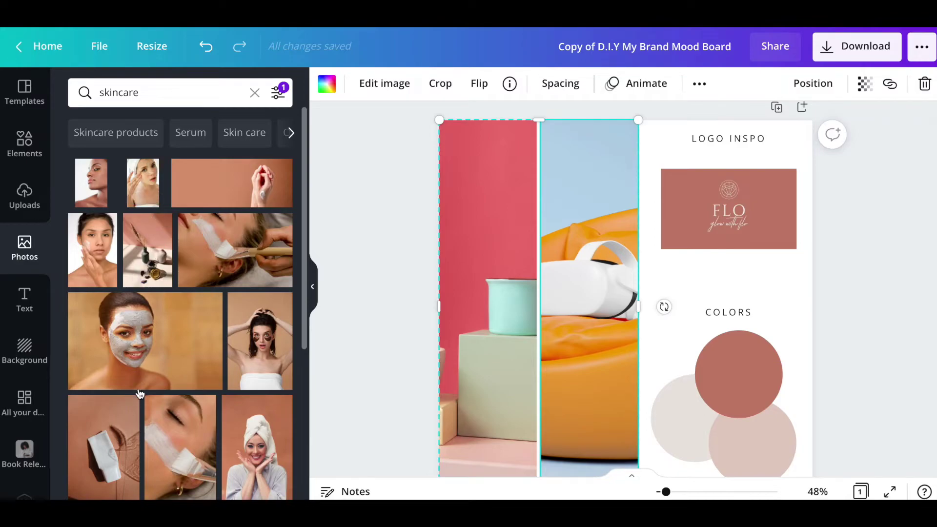
Step: Add the vertical photo of amber bottles and a cream jar on a tan background to the mood board
scroll(141, 393, down, 5)
scroll(140, 395, down, 2)
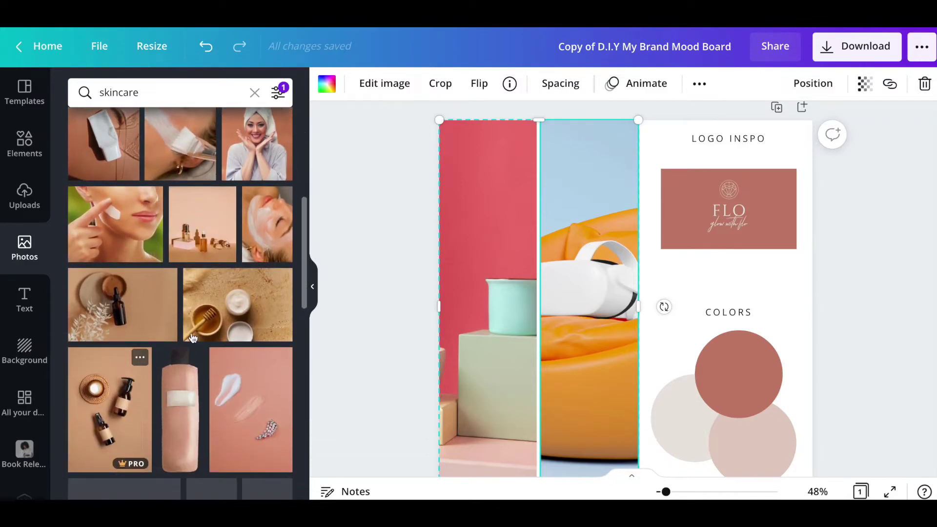
click(95, 418)
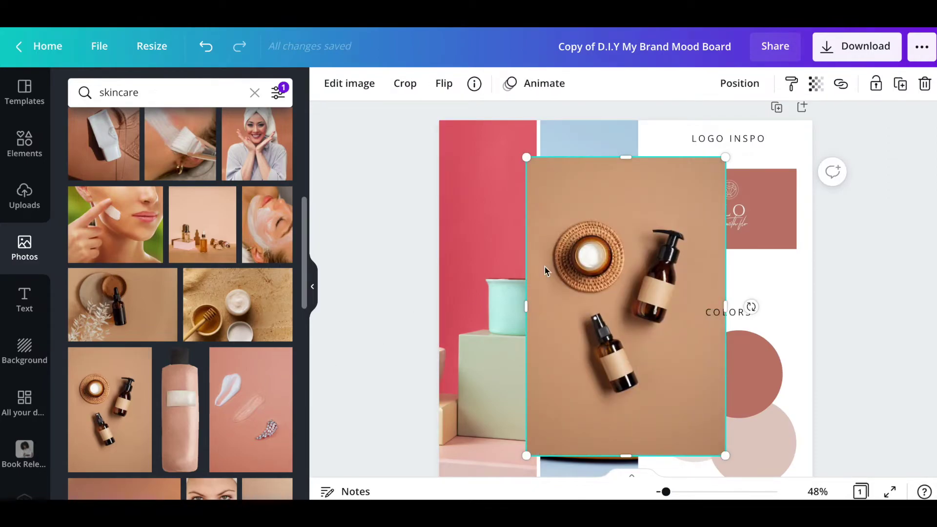
Step: Fill the second vertical frame with the amber bottles photo and shift its crop to show the pump bottle
drag(672, 209, 603, 239)
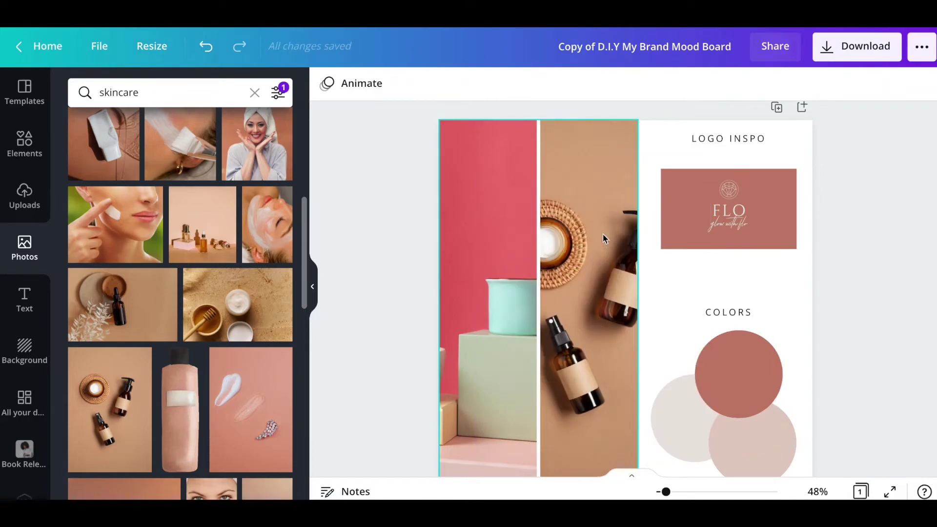
scroll(588, 296, down, 1)
scroll(588, 296, down, 2)
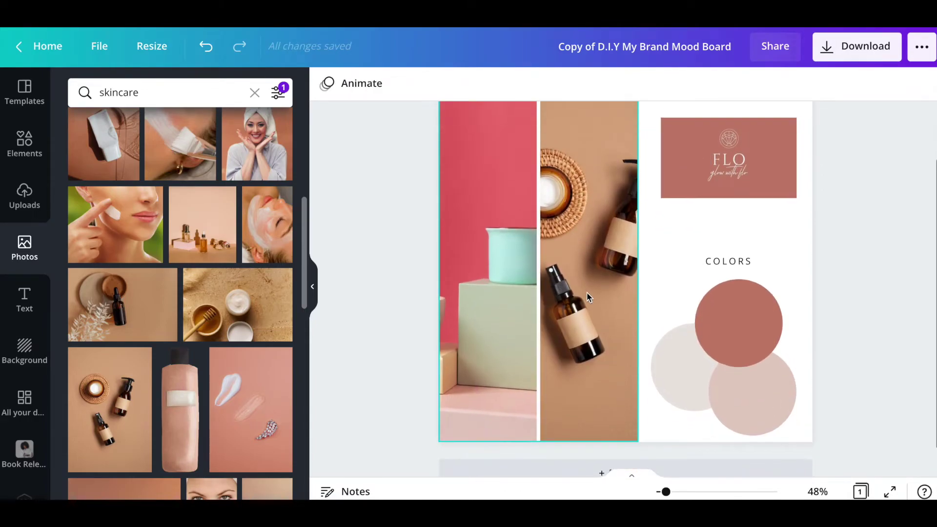
scroll(589, 297, up, 2)
double_click(593, 254)
drag(592, 254, 572, 256)
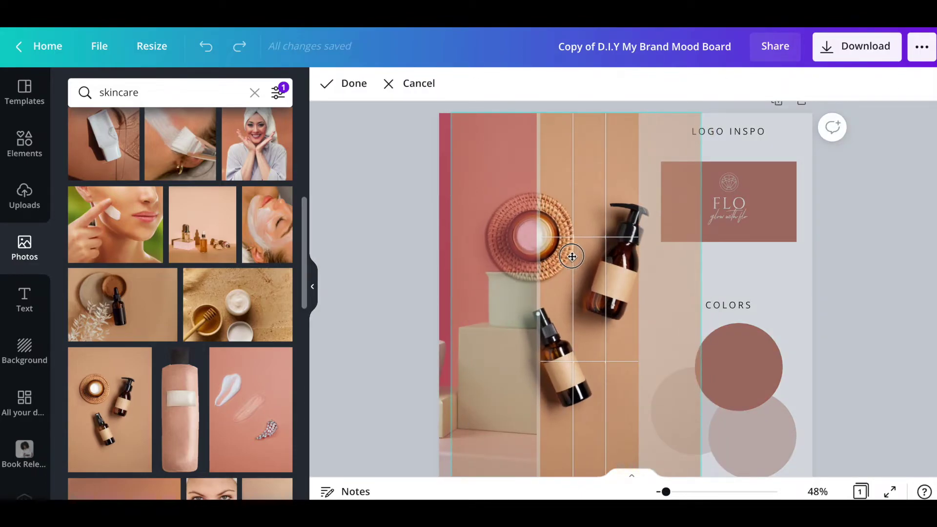
click(347, 86)
click(365, 256)
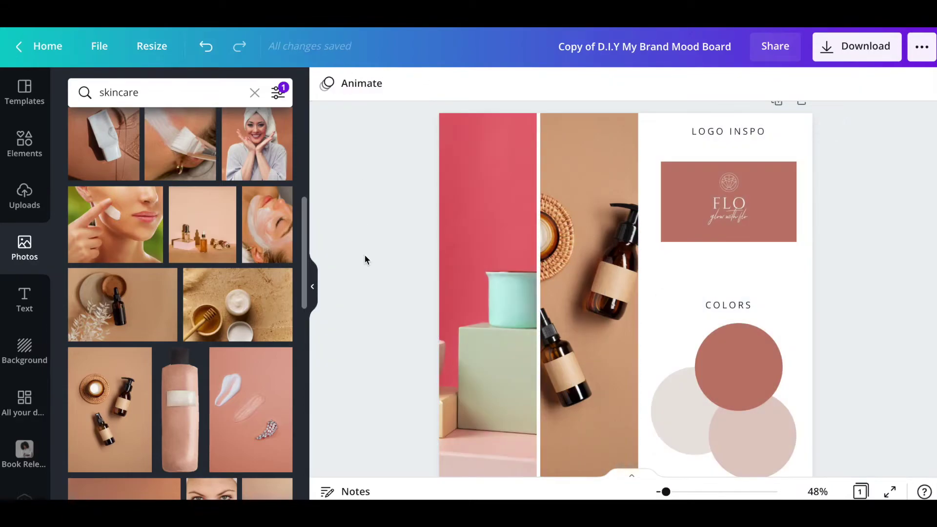
Step: Find the photo of two women in white tops among the skincare results and place it in the first vertical frame
scroll(365, 256, down, 1)
scroll(184, 347, down, 3)
scroll(185, 347, down, 10)
scroll(185, 350, down, 15)
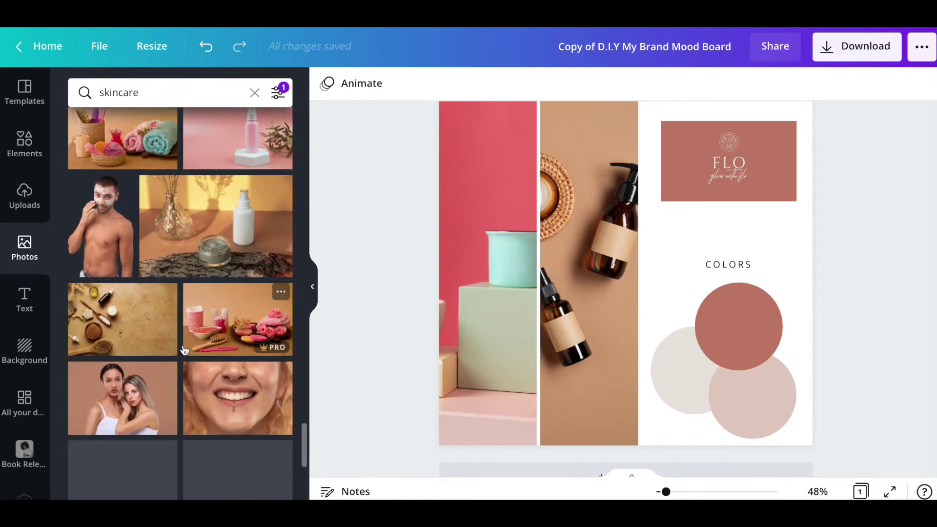
scroll(184, 350, down, 5)
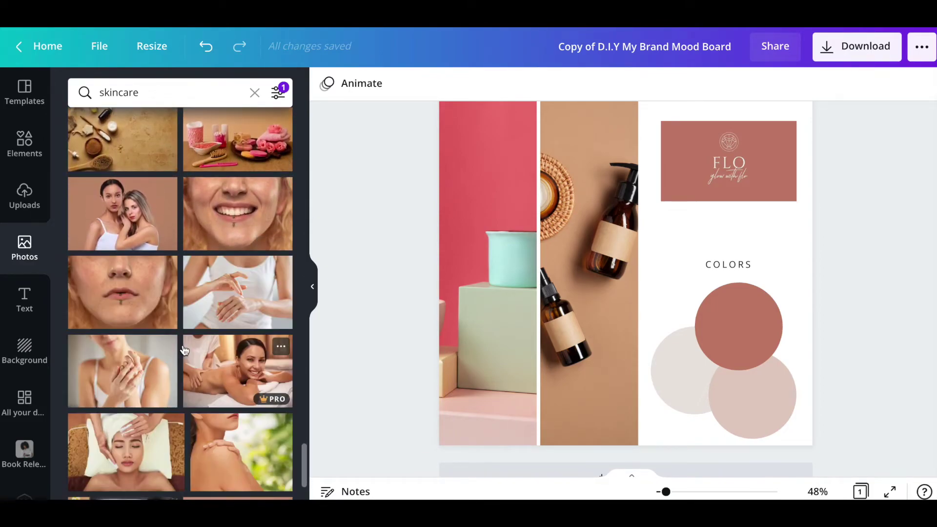
scroll(184, 351, down, 4)
scroll(185, 350, down, 5)
click(112, 386)
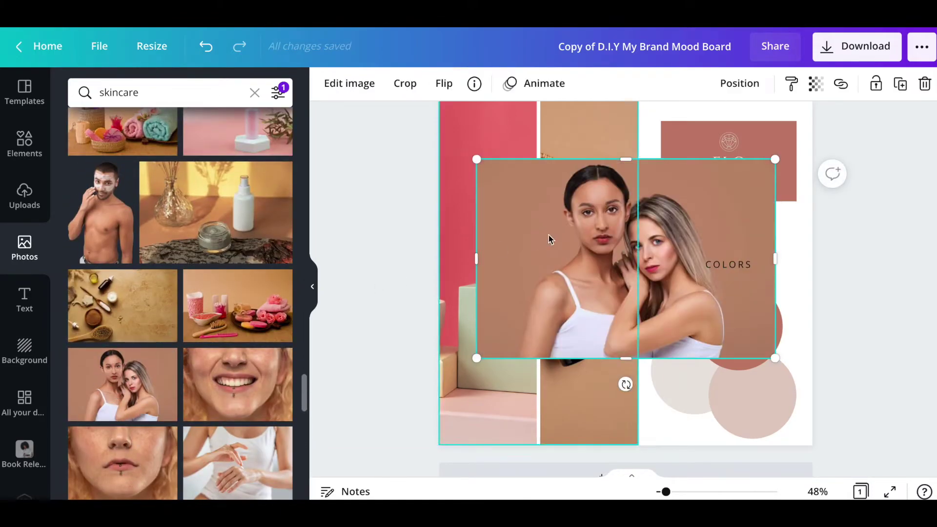
drag(531, 241, 504, 272)
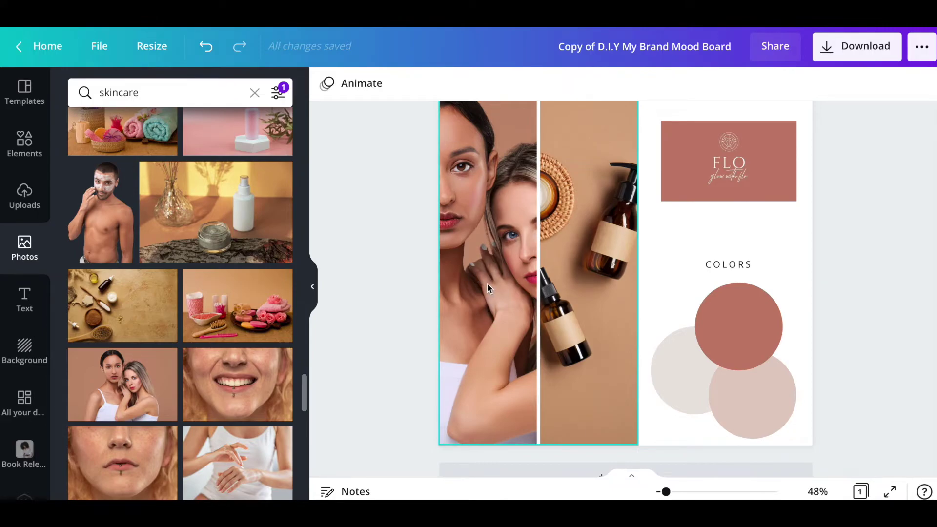
Step: Shift the crop of the two women's photo within the first vertical frame to show more of the dark-haired woman
double_click(488, 288)
drag(488, 268, 373, 155)
click(346, 84)
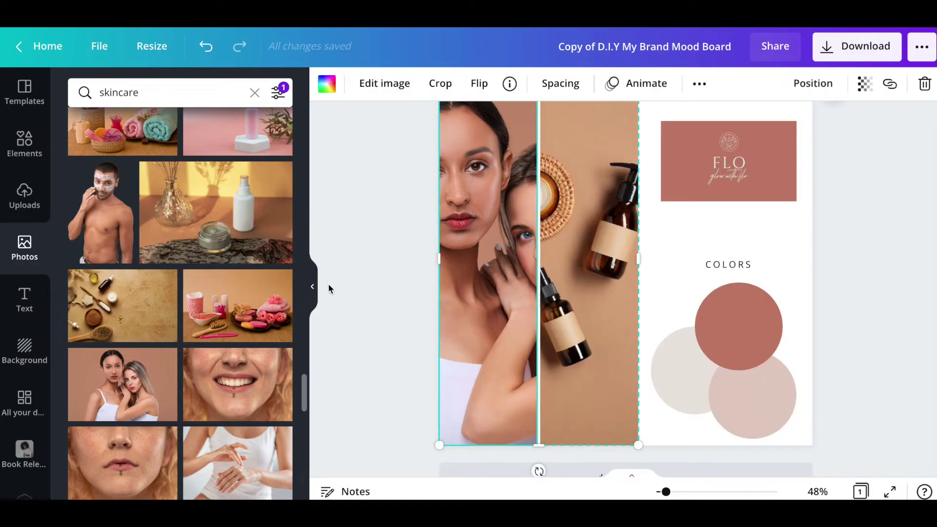
click(375, 274)
scroll(368, 310, up, 1)
scroll(368, 310, down, 1)
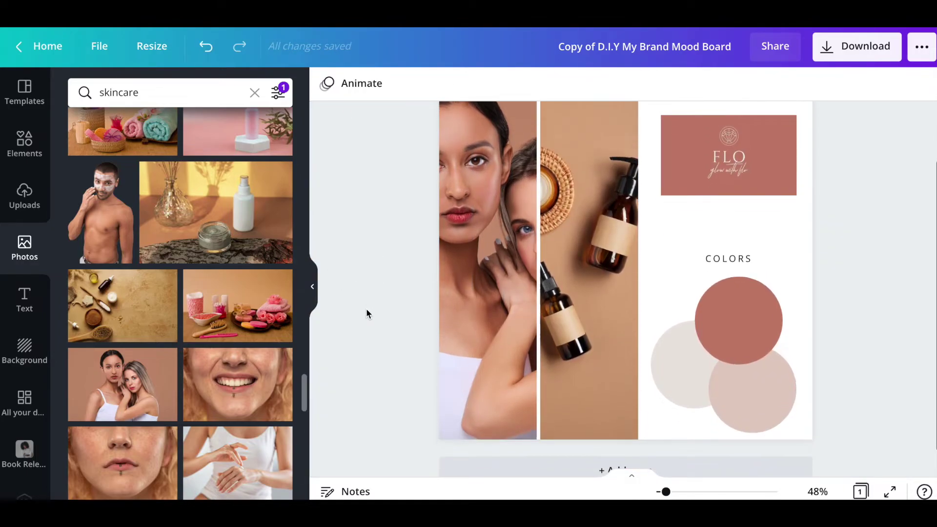
Step: Replace the first vertical frame's image with the skincare flat-lay of an amber bottle, salt spoon and wooden brush
scroll(178, 359, down, 10)
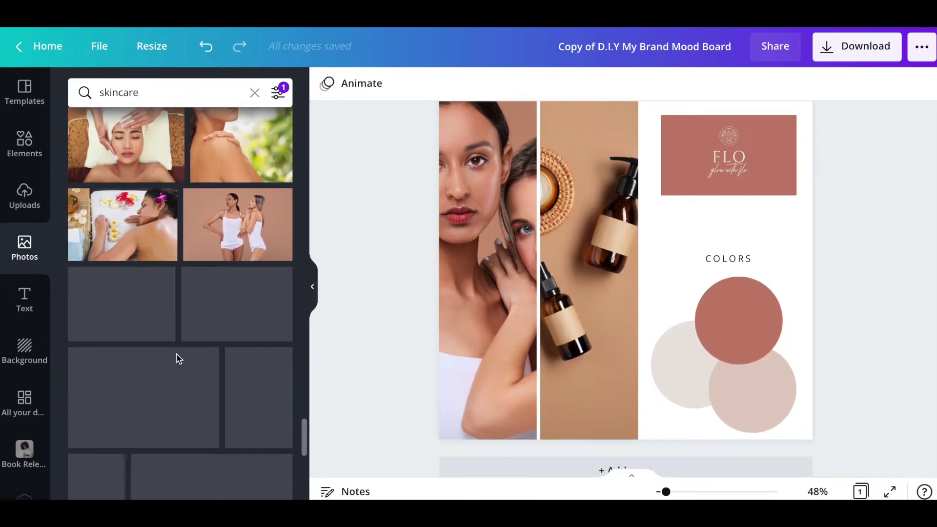
scroll(178, 360, down, 2)
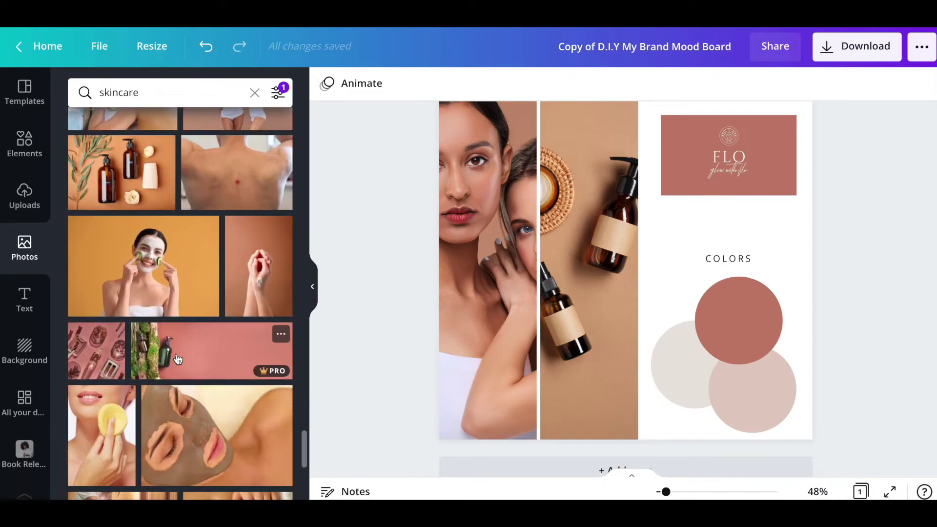
scroll(166, 352, down, 3)
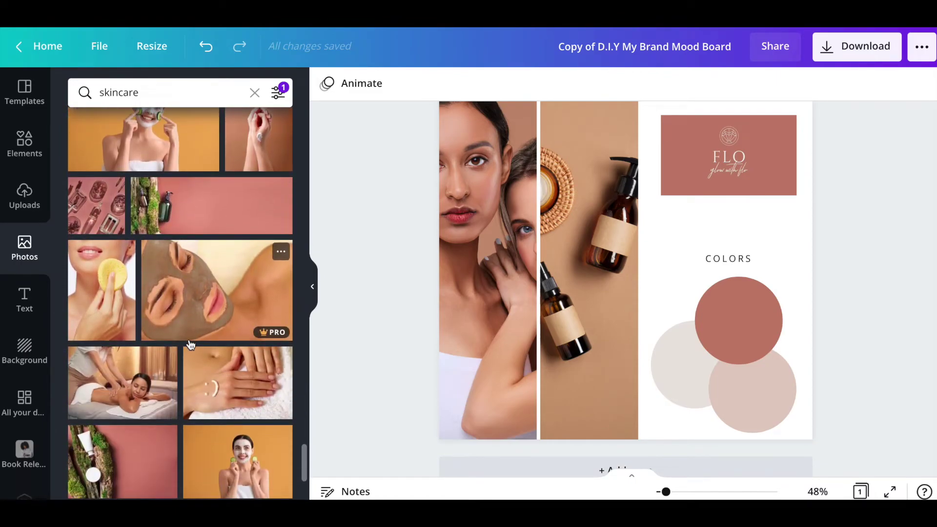
scroll(154, 347, down, 5)
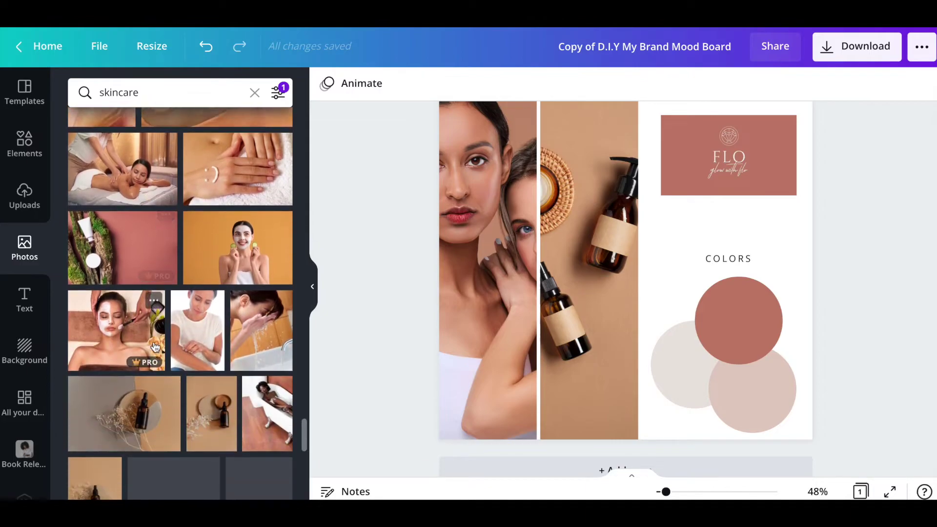
scroll(154, 346, down, 3)
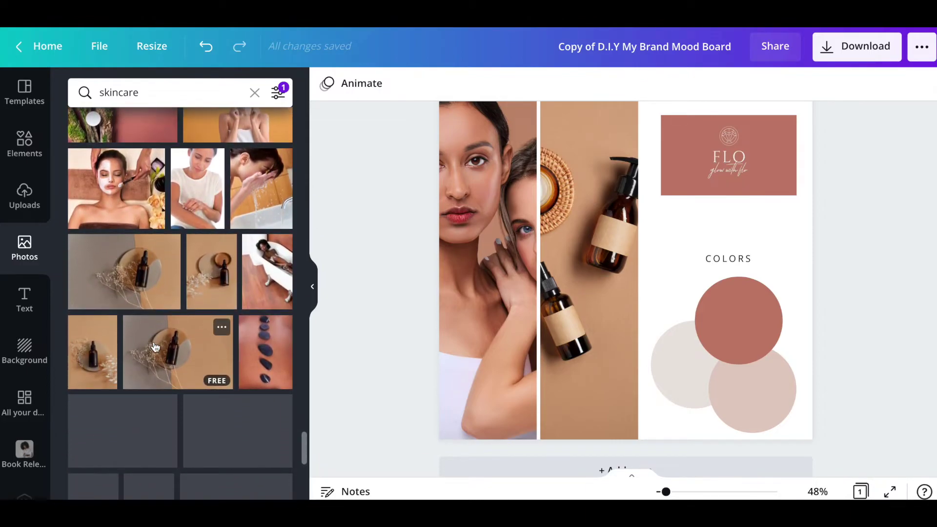
scroll(154, 346, down, 5)
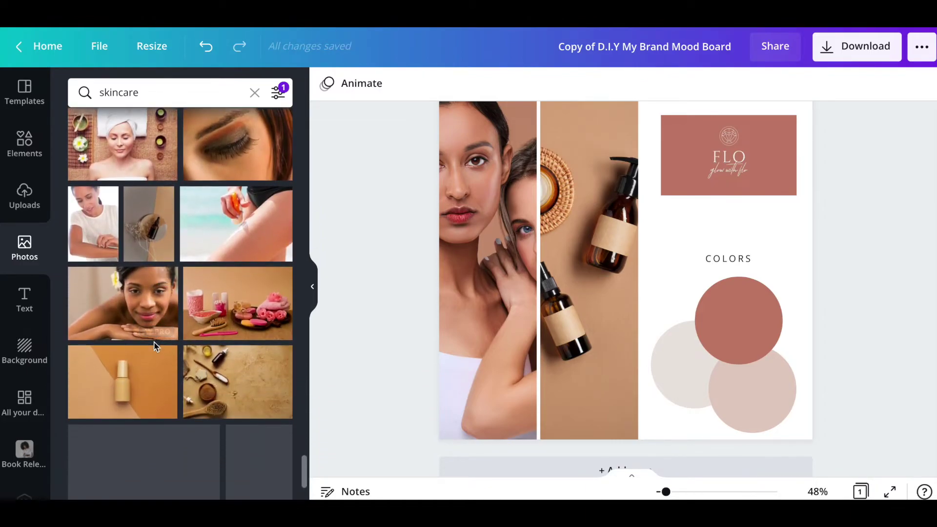
click(238, 354)
drag(558, 243, 602, 254)
double_click(479, 246)
click(352, 91)
click(399, 293)
Step: Examine how the two skincare photos go with the logo inspiration and colour circles on the mood board
scroll(384, 343, up, 2)
scroll(383, 342, down, 2)
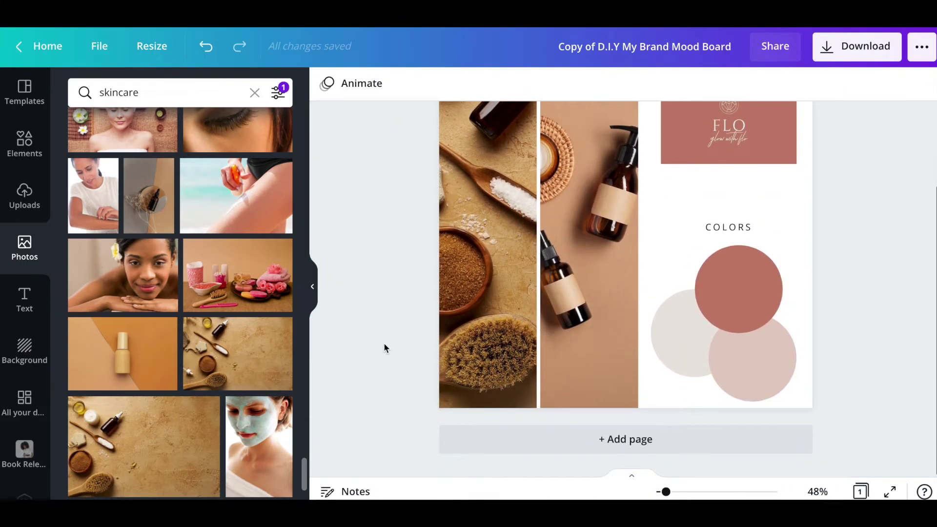
scroll(384, 343, up, 1)
scroll(384, 345, up, 2)
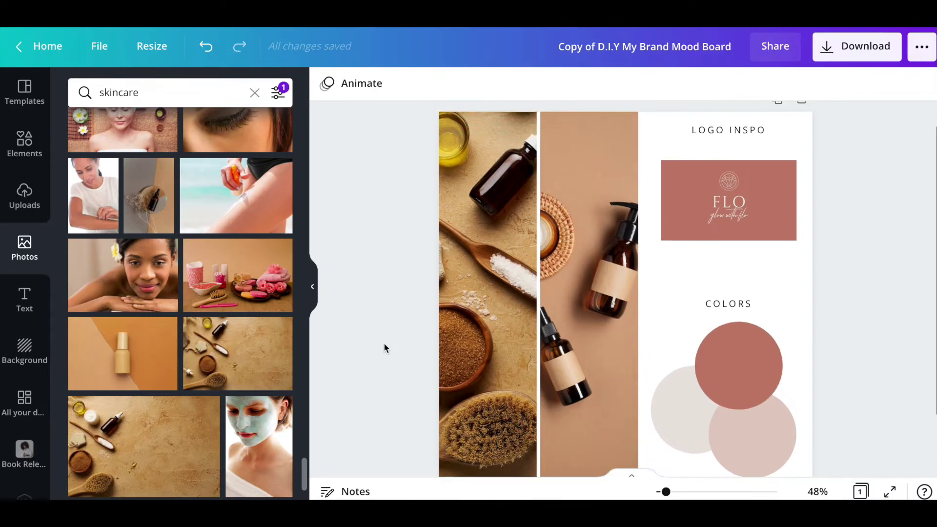
scroll(384, 345, down, 3)
scroll(383, 348, up, 1)
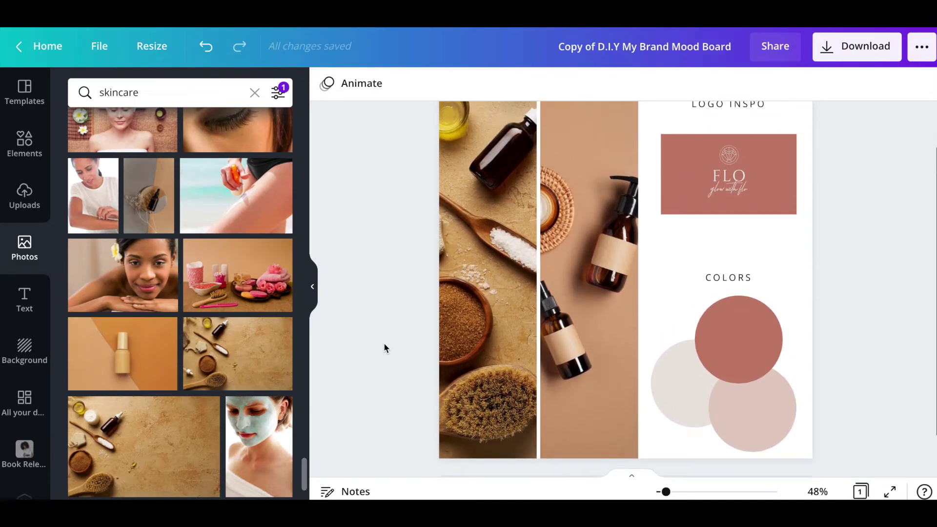
scroll(383, 348, up, 1)
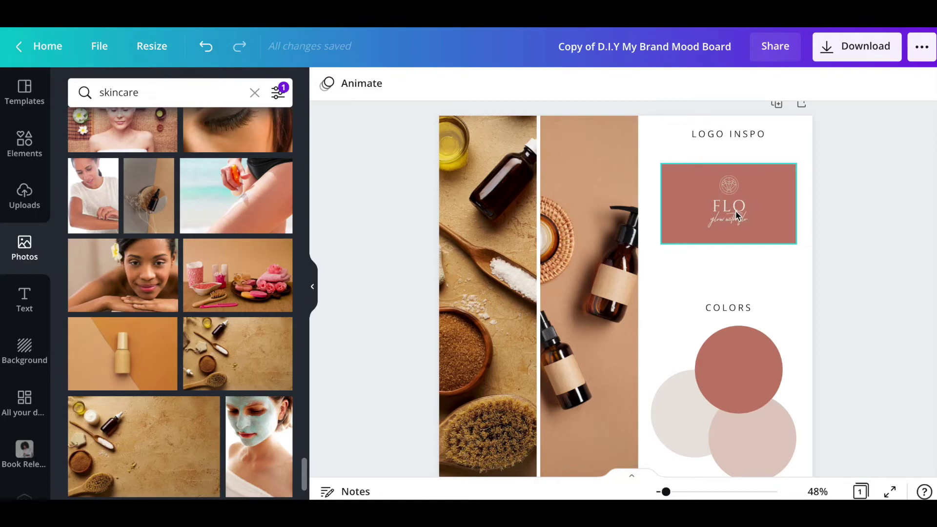
scroll(742, 229, down, 1)
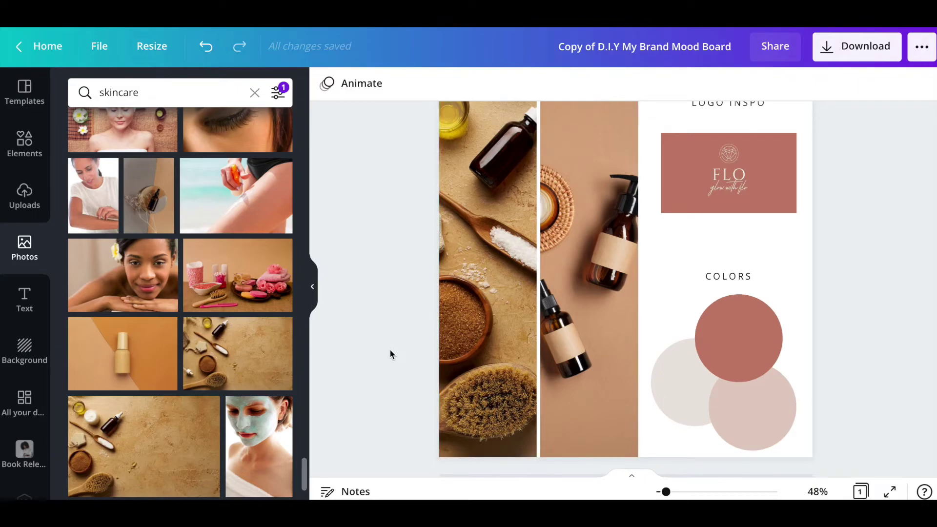
scroll(390, 349, down, 1)
Step: Try the photo of an amber dropper bottle on a peach background in the first vertical frame
scroll(166, 374, down, 4)
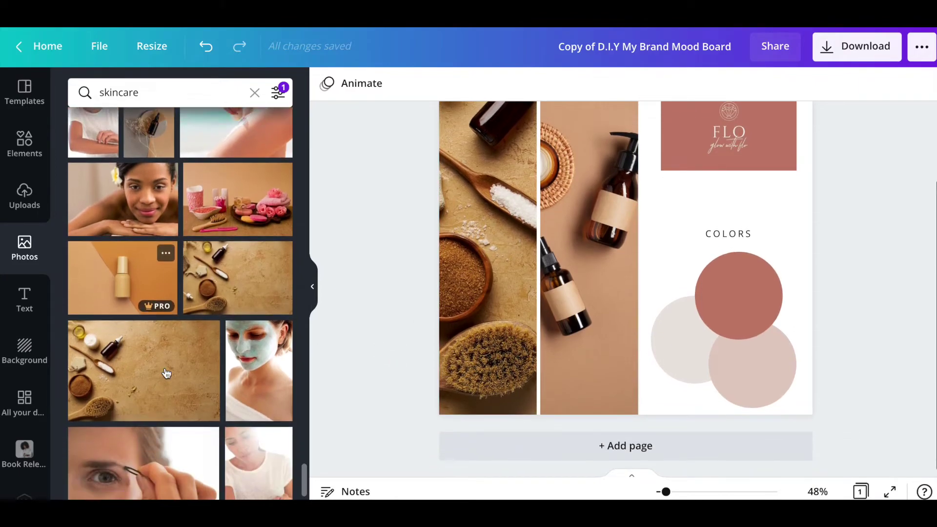
scroll(166, 374, down, 5)
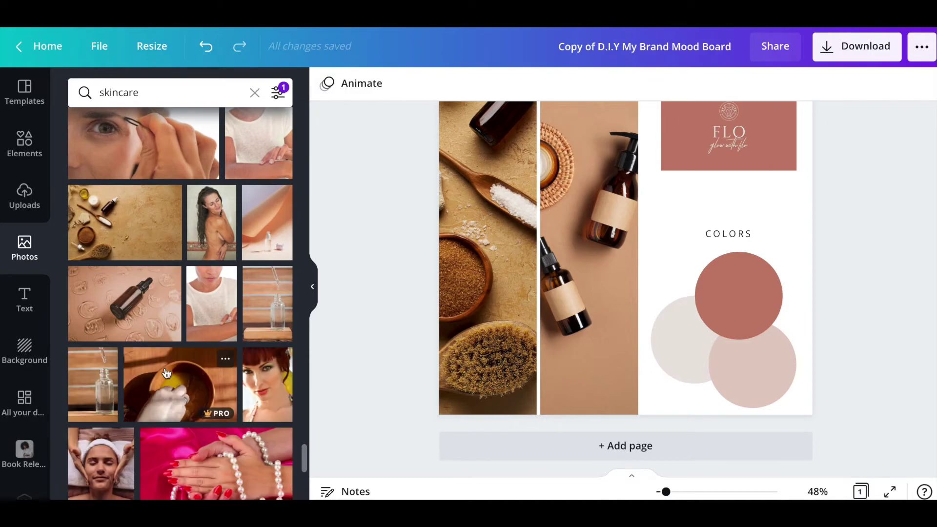
click(145, 298)
drag(536, 244, 461, 275)
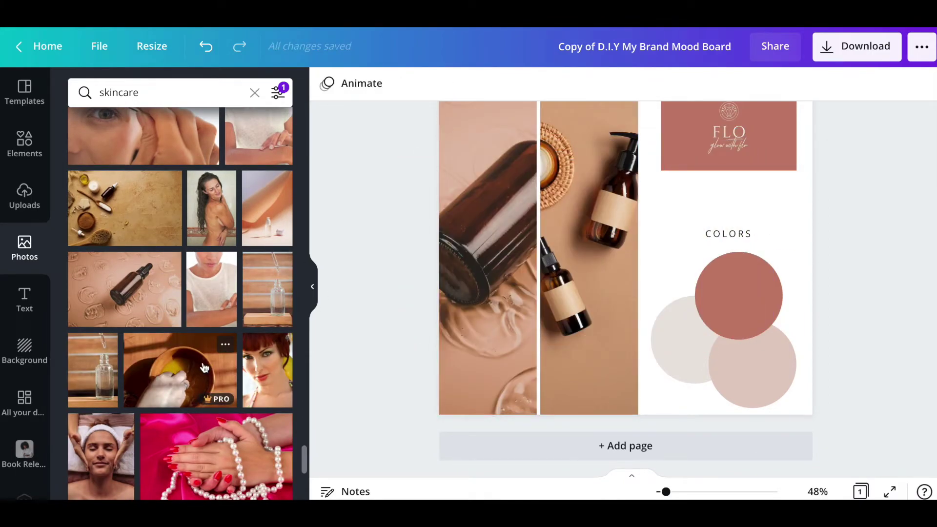
Step: Undo the placement of the dropper bottle photo and delete the loose photo from the mood board
click(205, 46)
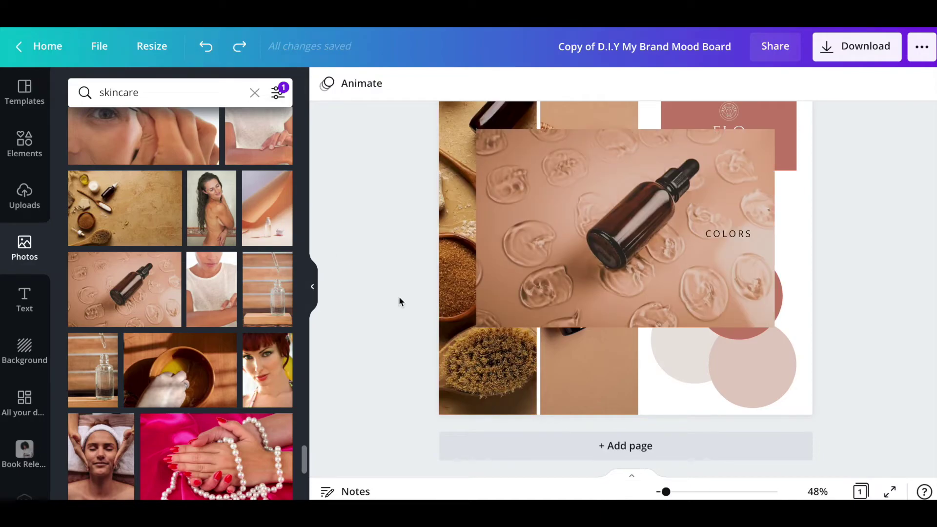
click(626, 238)
key(Delete)
click(367, 300)
Step: Check the whole mood board layout with the flat-lay photo back in the first vertical frame
scroll(394, 295, up, 2)
scroll(394, 295, down, 2)
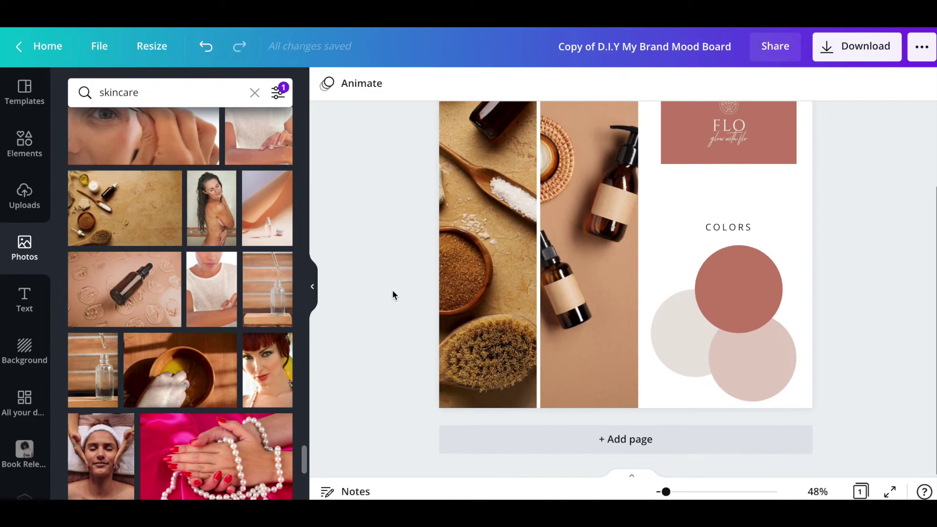
scroll(394, 296, up, 1)
scroll(393, 294, up, 1)
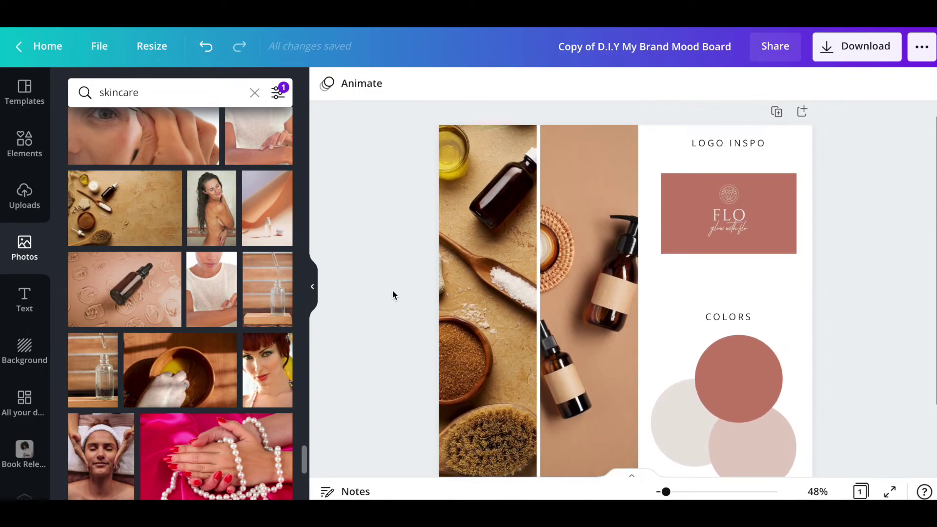
scroll(394, 294, down, 1)
scroll(394, 295, up, 1)
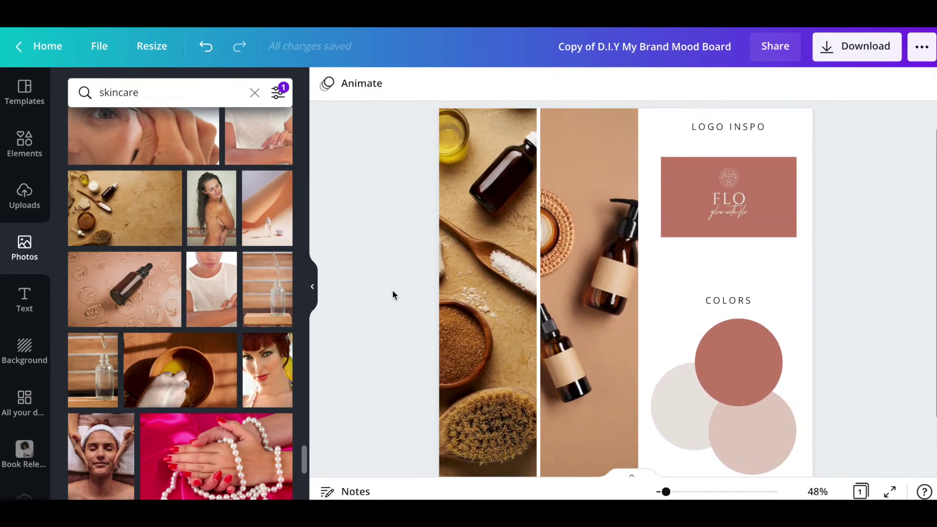
scroll(394, 294, down, 1)
scroll(393, 295, up, 1)
scroll(393, 293, down, 1)
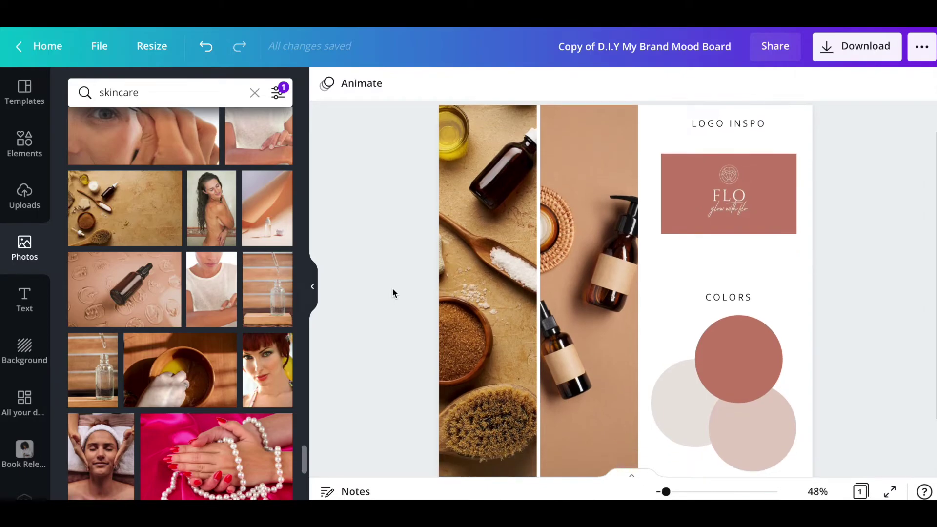
Step: Hide the photo library and examine the finished mood board's photos, logo inspiration and colours
click(313, 287)
scroll(300, 343, down, 1)
scroll(300, 344, up, 1)
scroll(300, 342, down, 1)
scroll(300, 342, up, 1)
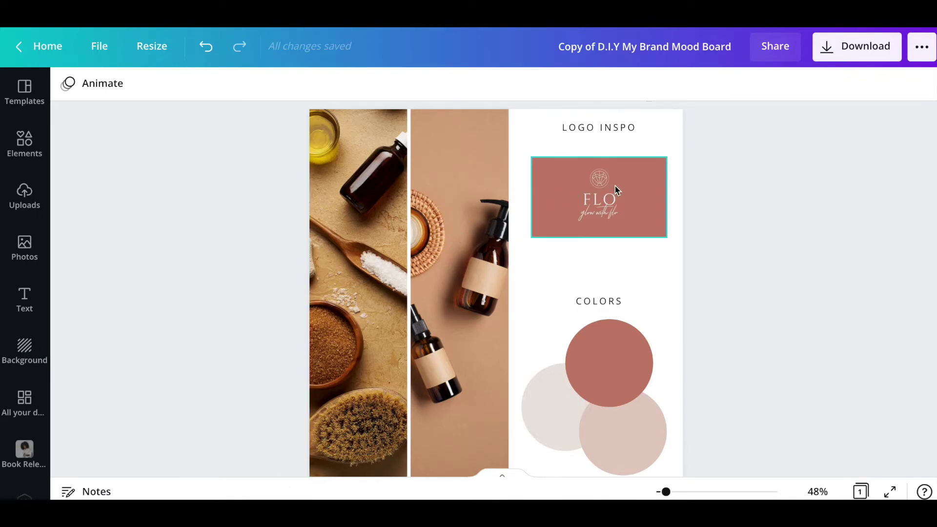
scroll(603, 205, down, 1)
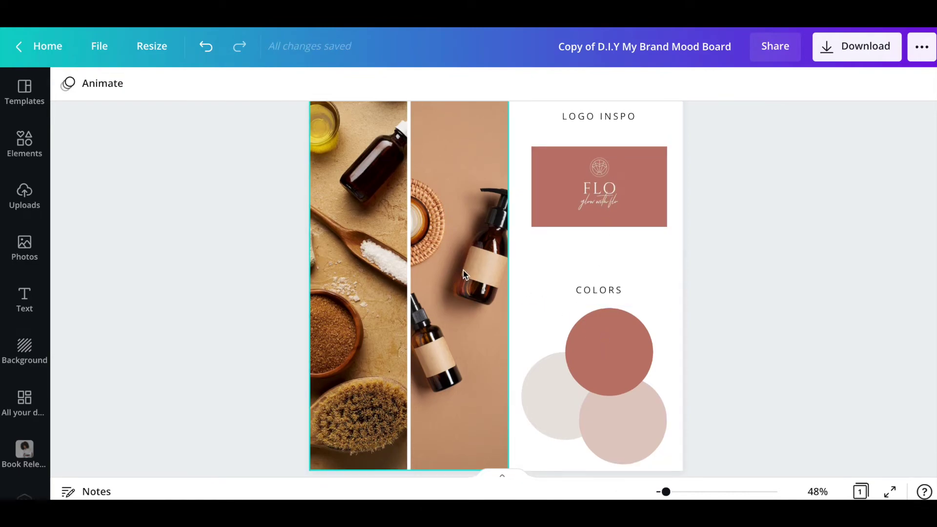
scroll(285, 312, down, 2)
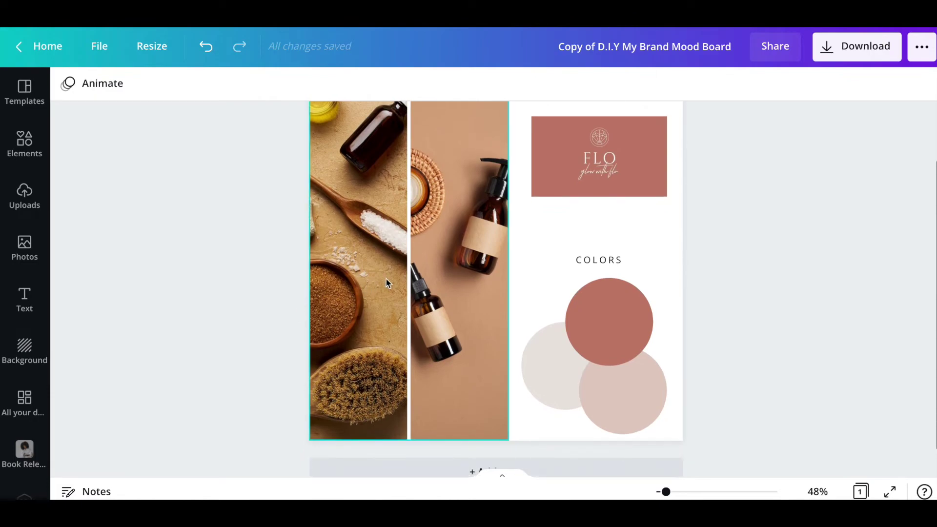
scroll(388, 278, up, 3)
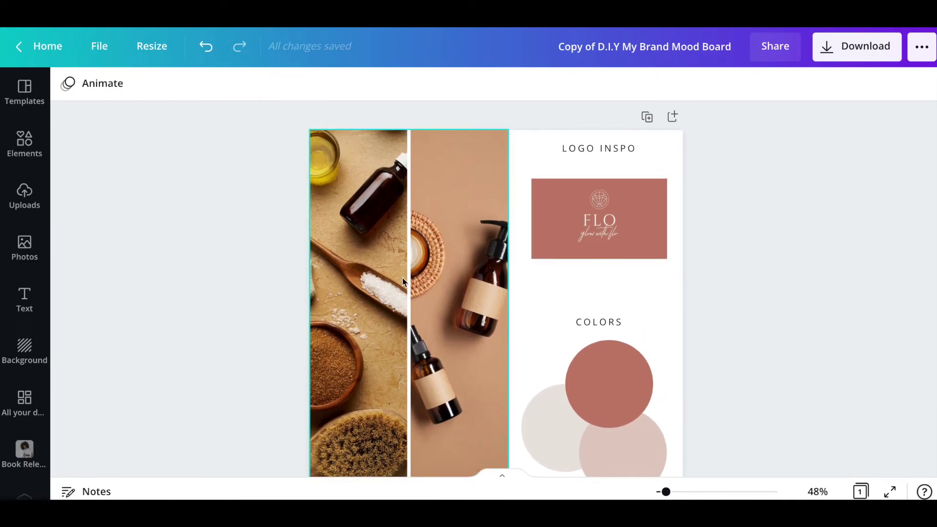
scroll(437, 258, down, 2)
scroll(438, 259, up, 1)
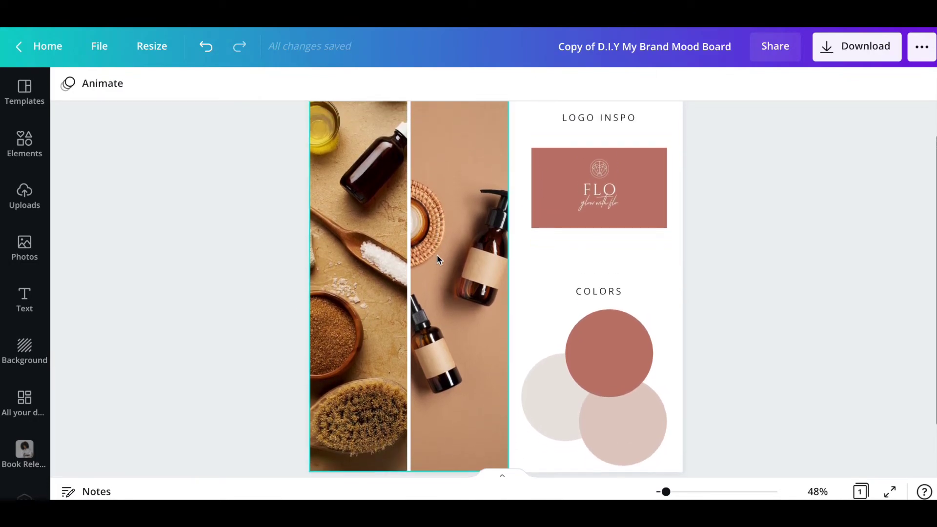
scroll(438, 259, down, 1)
scroll(437, 259, up, 1)
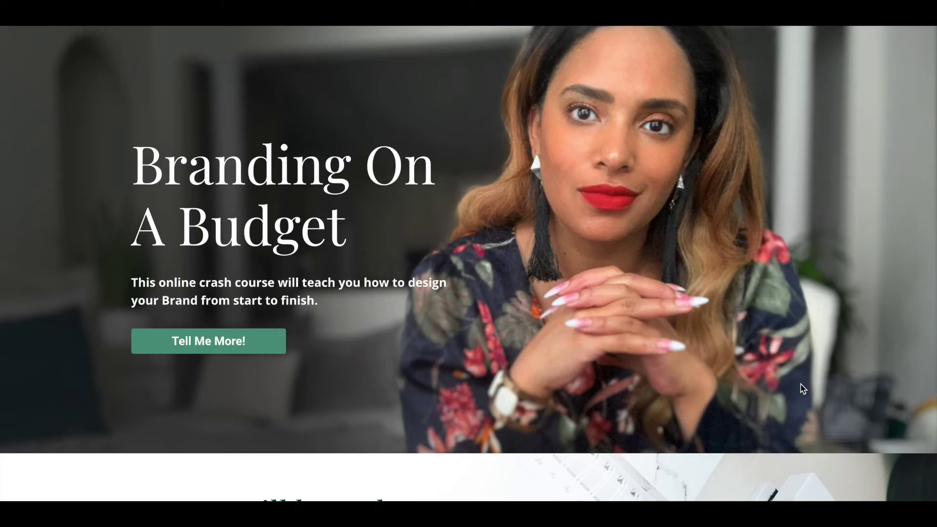
Step: On the Branding On A Budget course web page, read the list of what the course teaches
scroll(769, 408, down, 4)
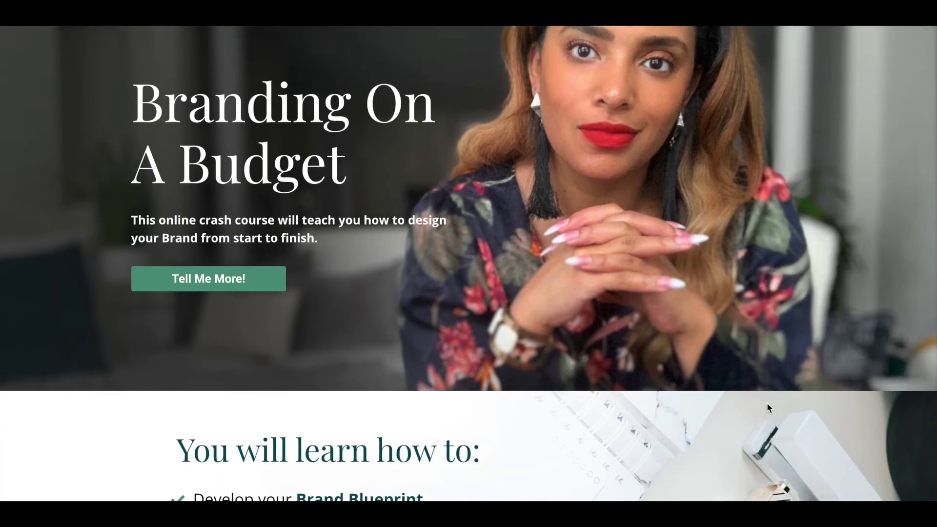
scroll(767, 408, down, 2)
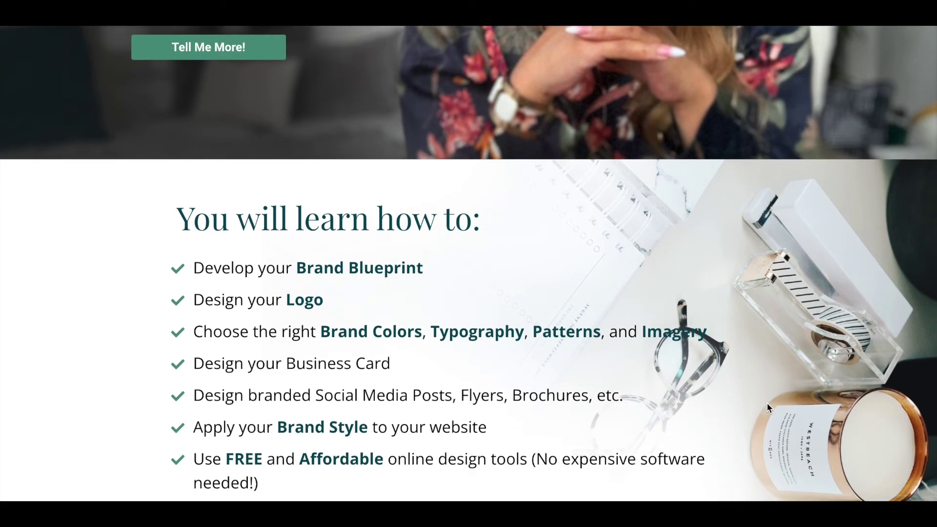
scroll(767, 408, down, 1)
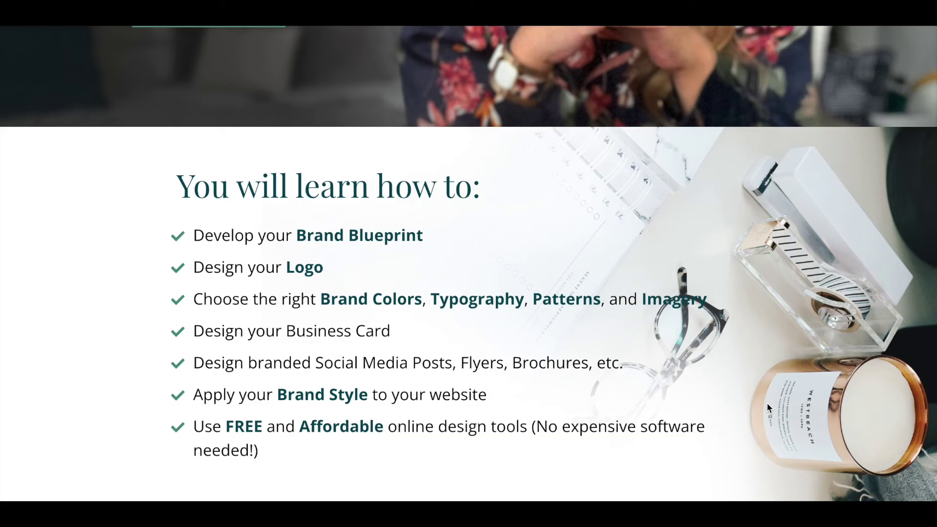
scroll(768, 408, down, 1)
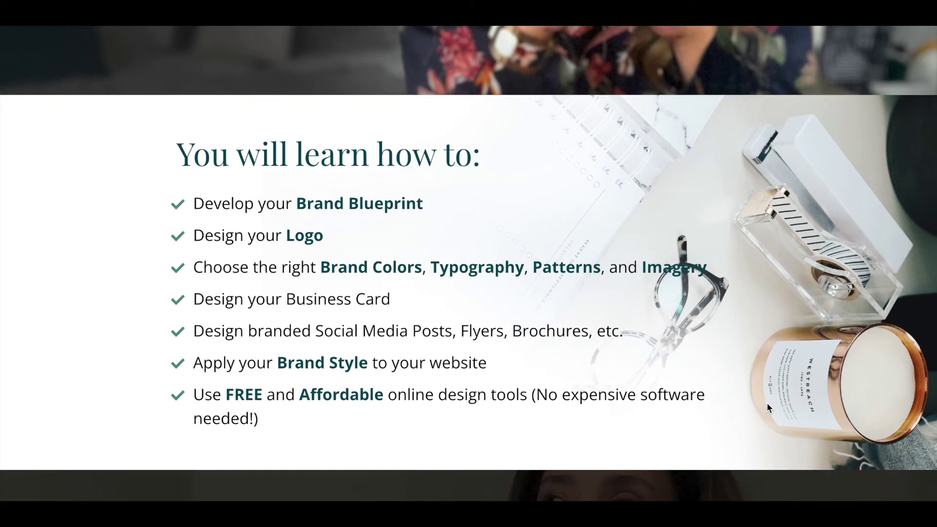
scroll(768, 409, down, 1)
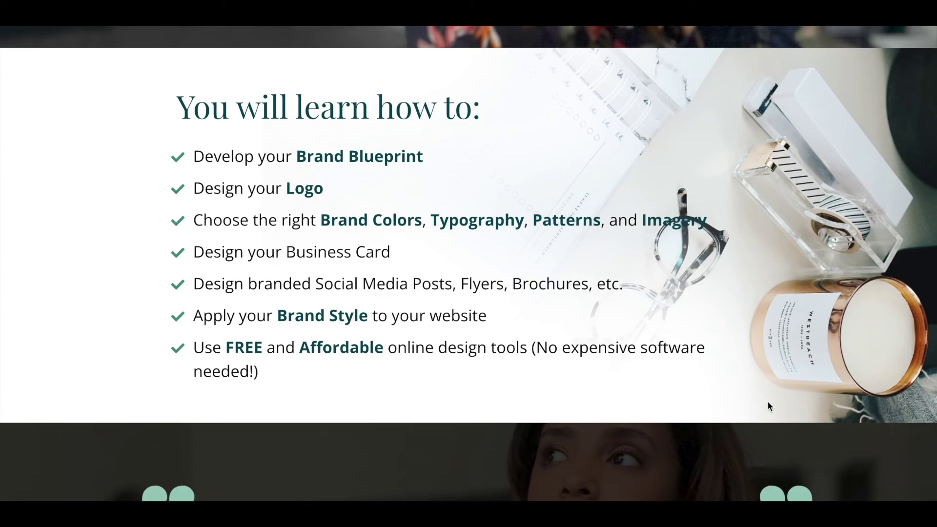
scroll(768, 406, down, 1)
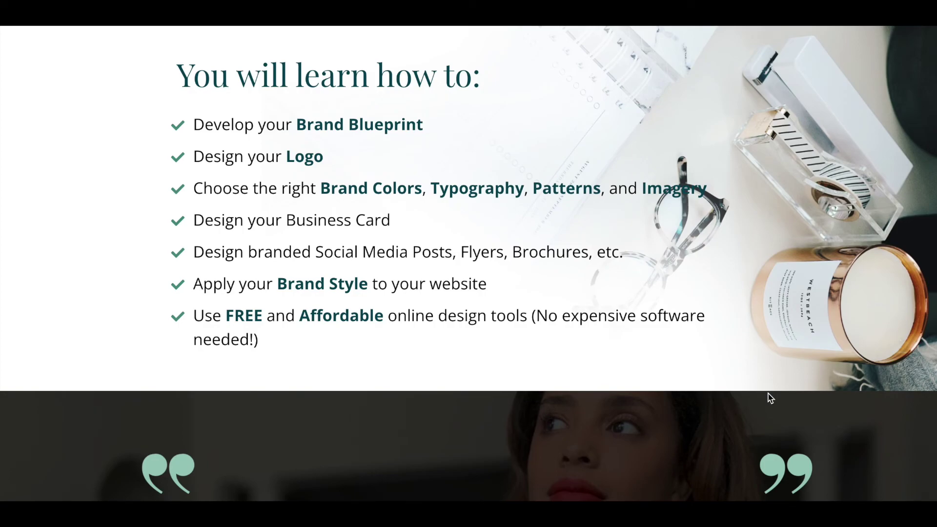
Step: Review the course page's instructor quote, Branding 101 video, included course features and discounted price offer
scroll(769, 380, down, 8)
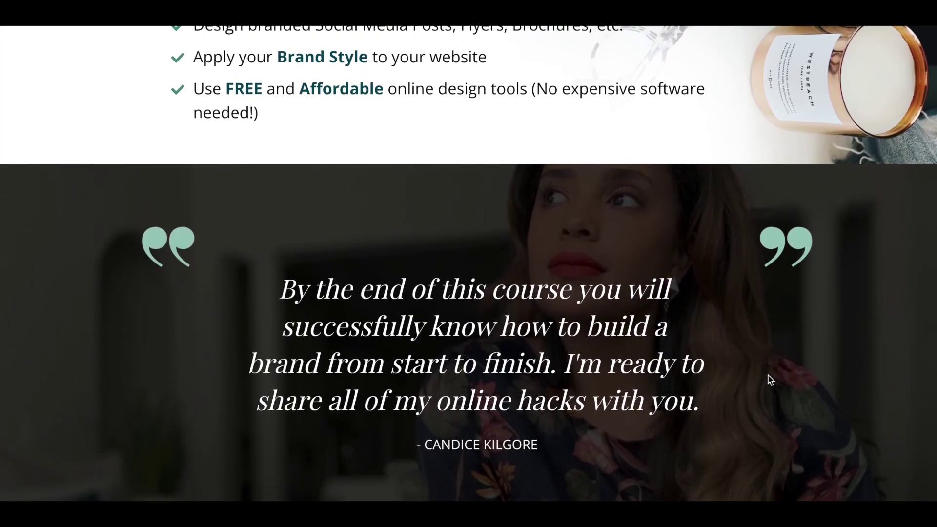
scroll(769, 379, down, 11)
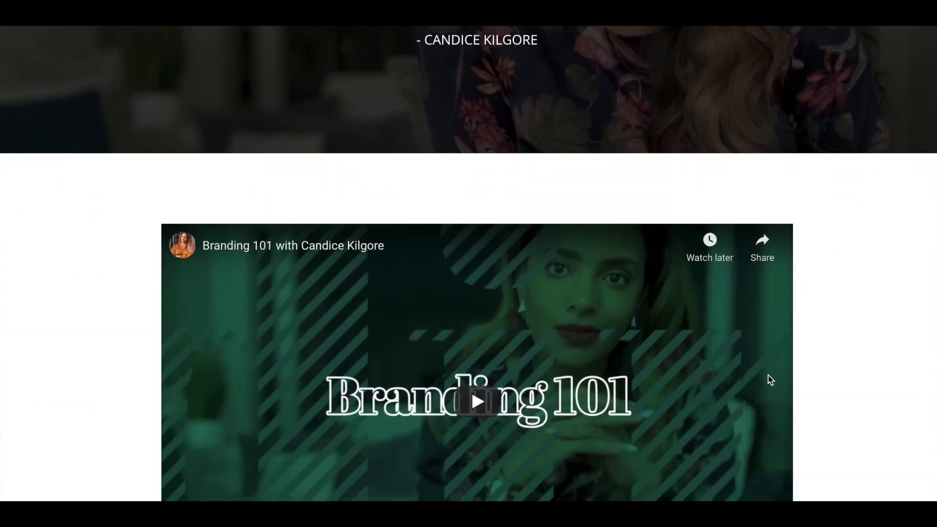
scroll(770, 380, down, 9)
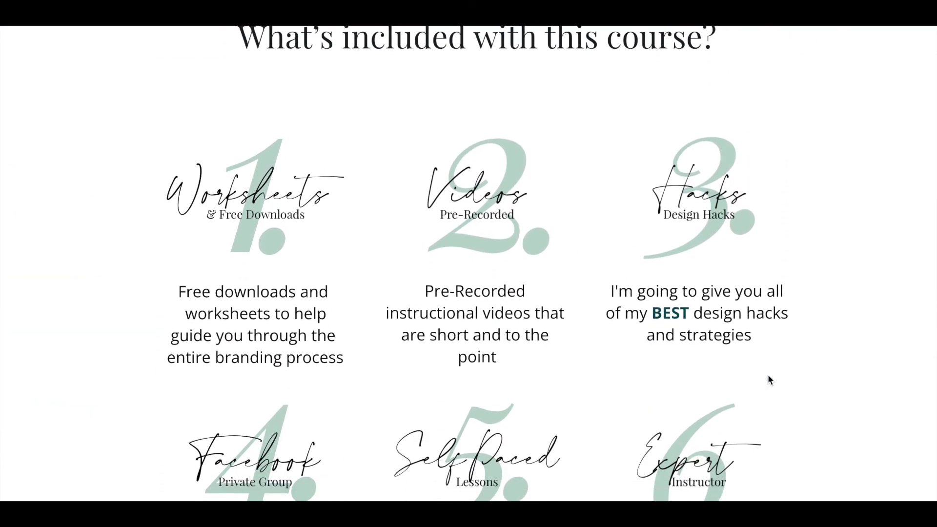
scroll(769, 379, down, 5)
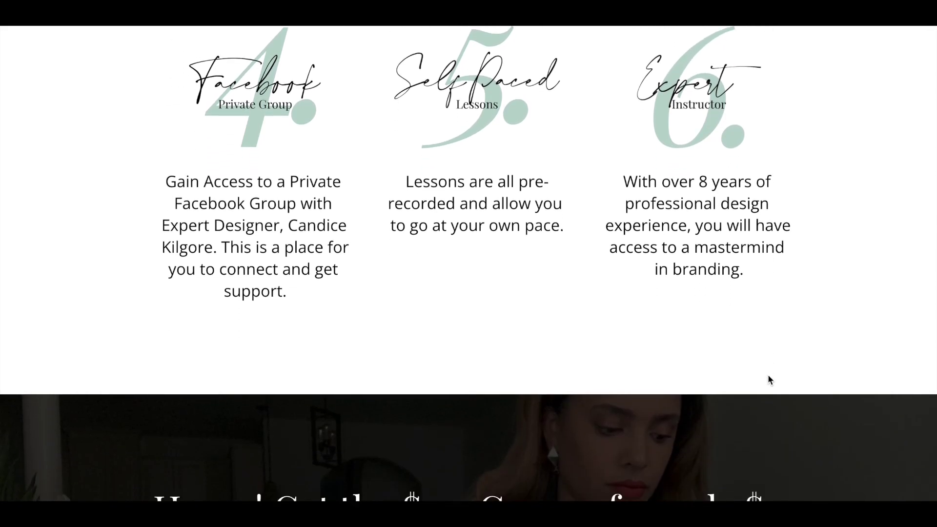
scroll(770, 379, down, 5)
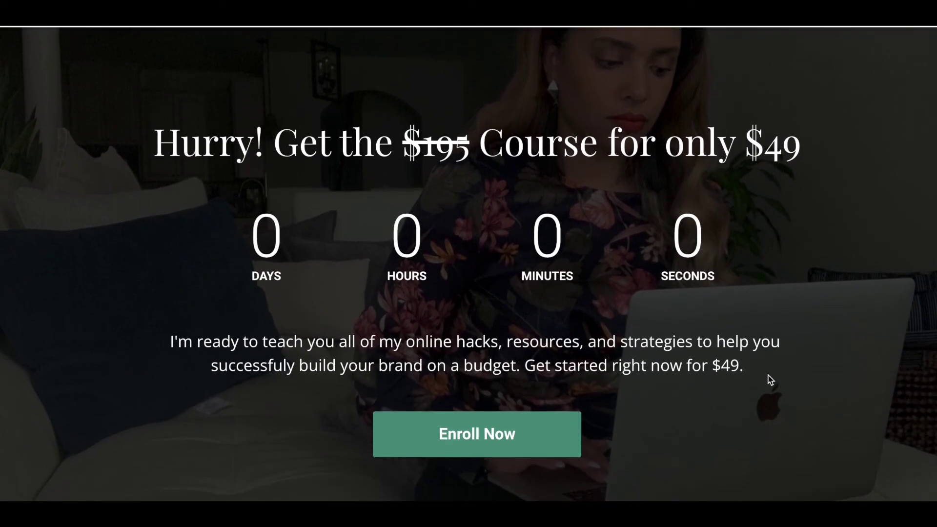
scroll(769, 379, down, 1)
scroll(770, 380, down, 1)
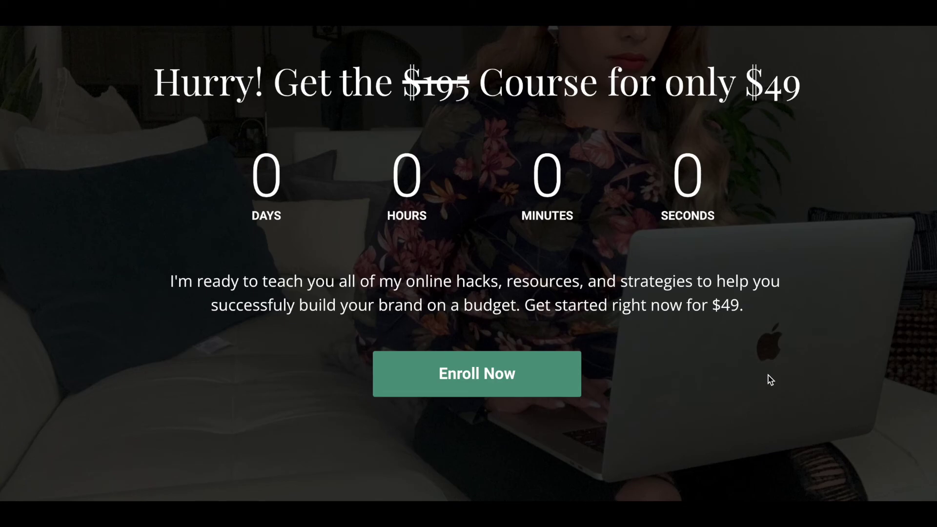
Step: Read who the course is for and review the closing enrollment offer beneath that section
scroll(770, 380, down, 10)
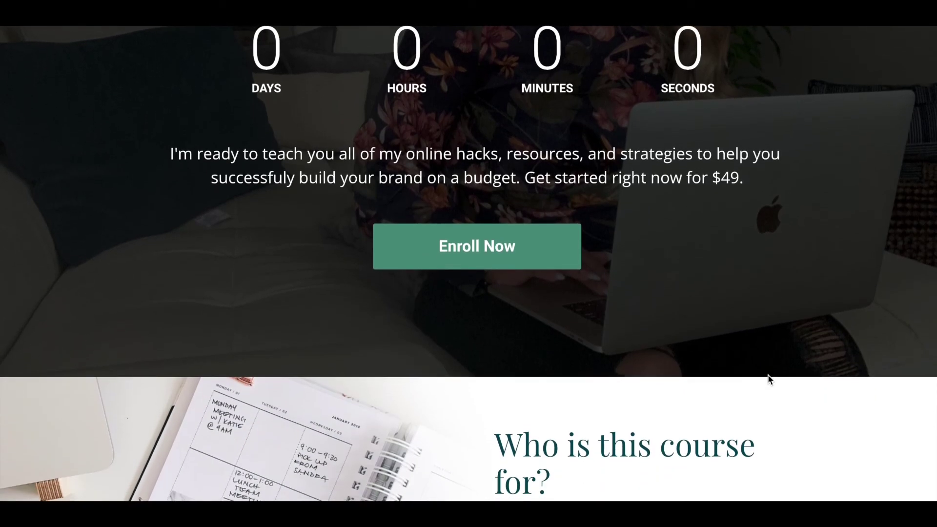
scroll(769, 380, down, 2)
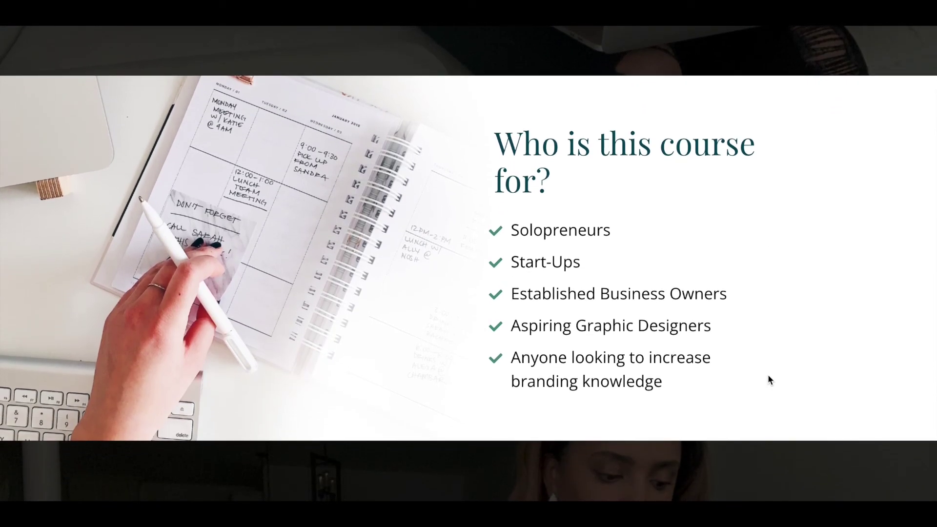
scroll(769, 379, down, 2)
scroll(769, 379, down, 5)
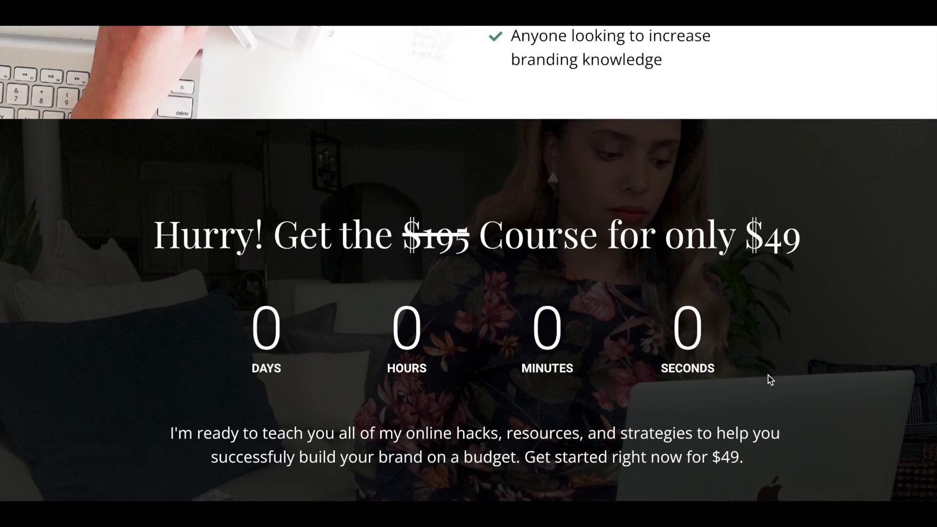
scroll(769, 380, down, 1)
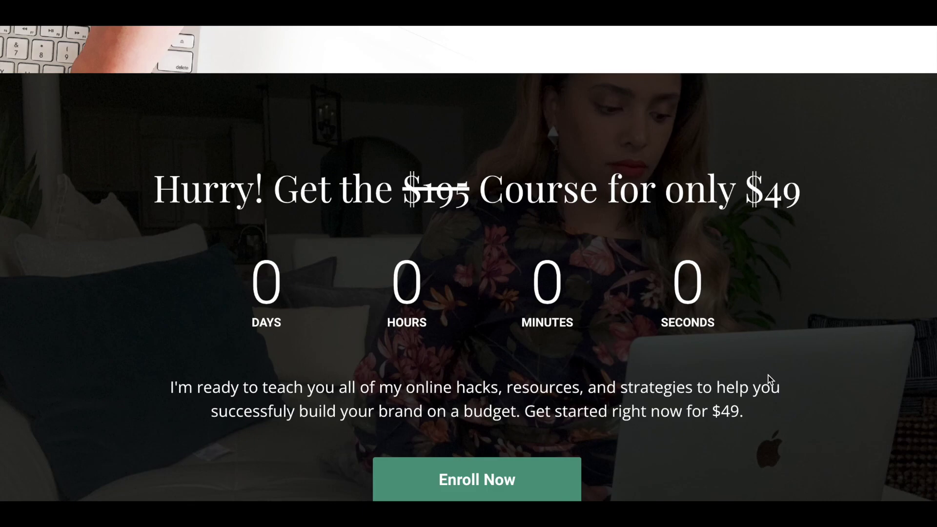
scroll(770, 380, down, 2)
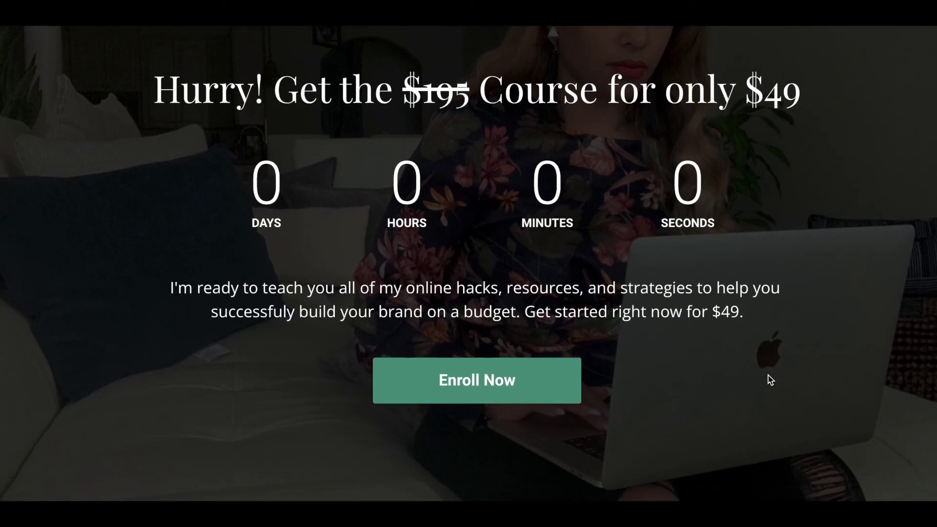